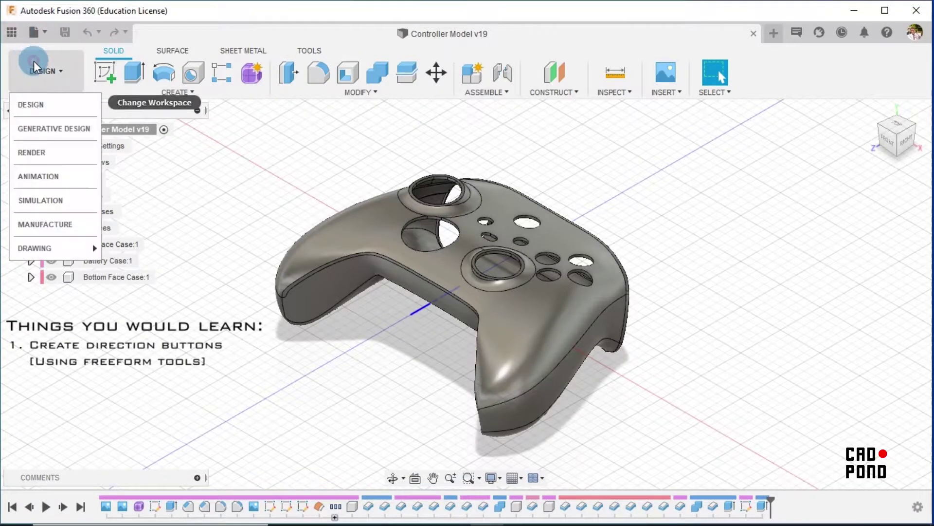
- Open the Reference Files folder of the X-BOX Series X Controller project in the web browser and show its files as thumbnails
click(12, 33)
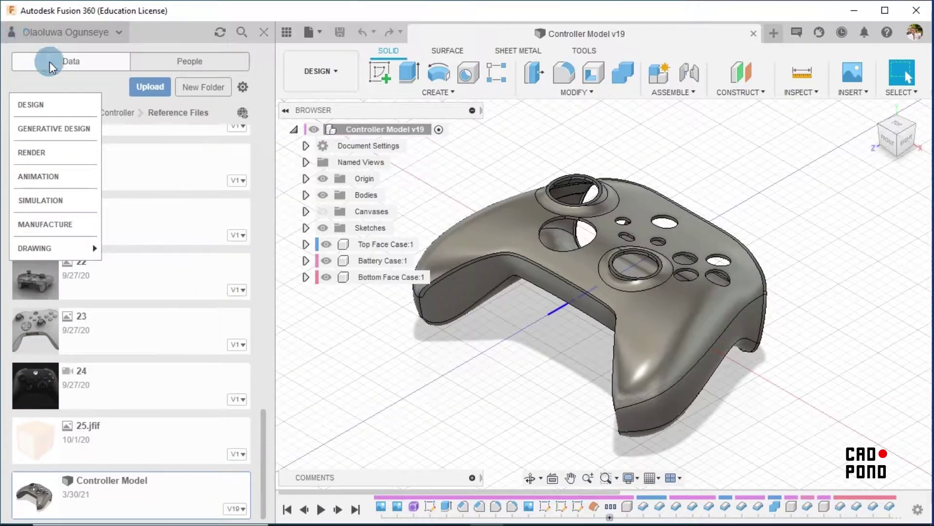
click(83, 97)
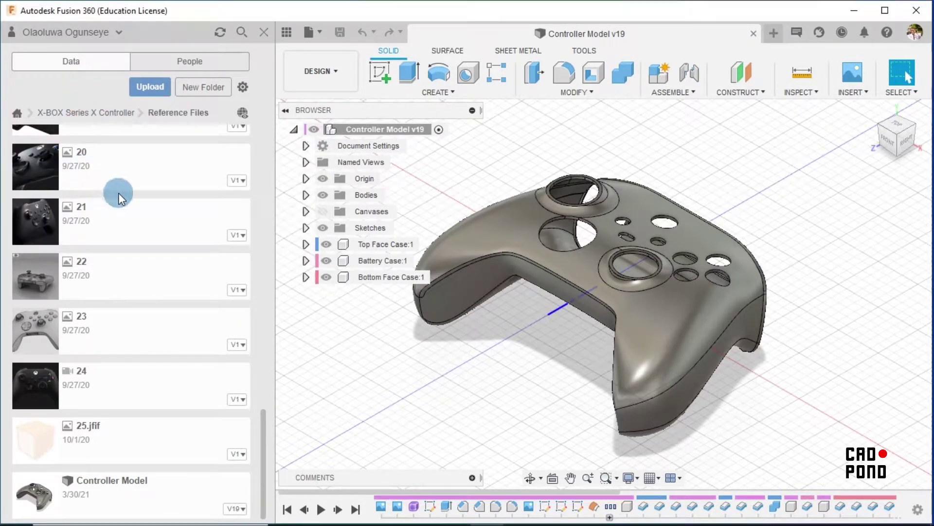
scroll(119, 192, up, 5)
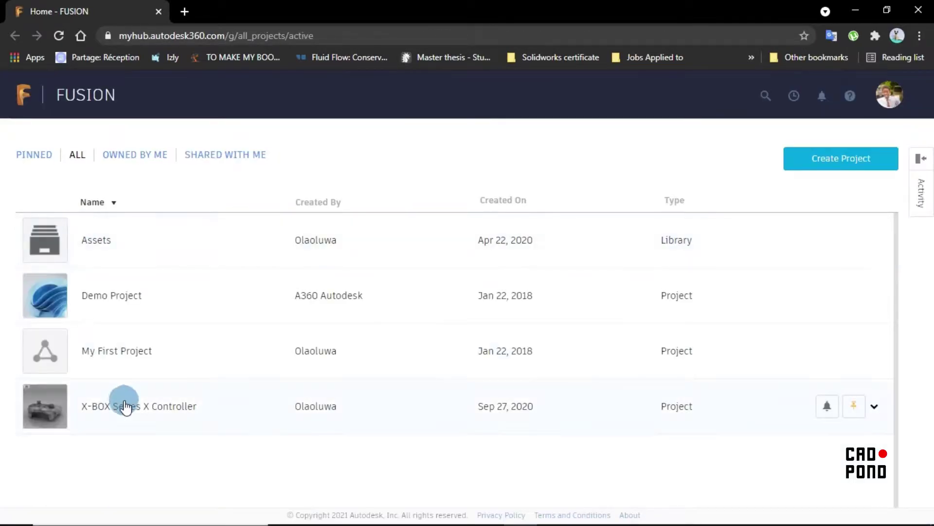
click(126, 411)
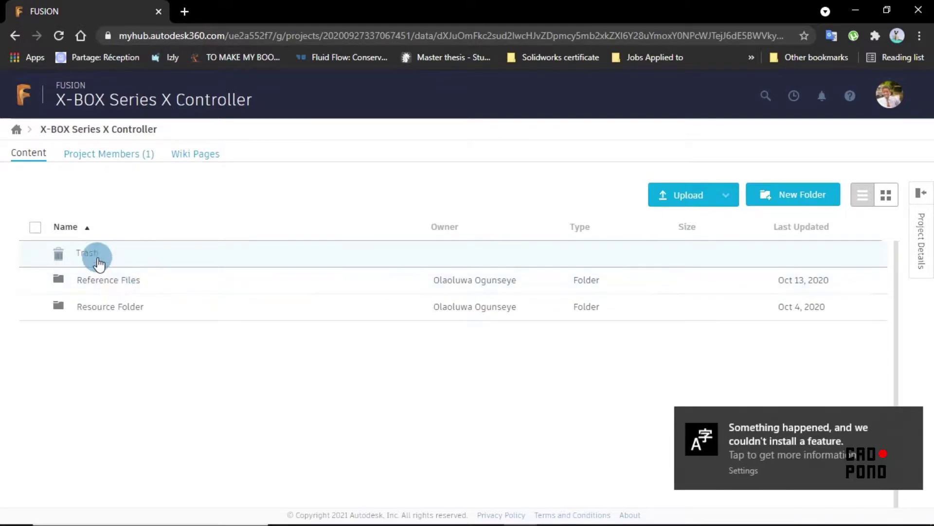
click(97, 291)
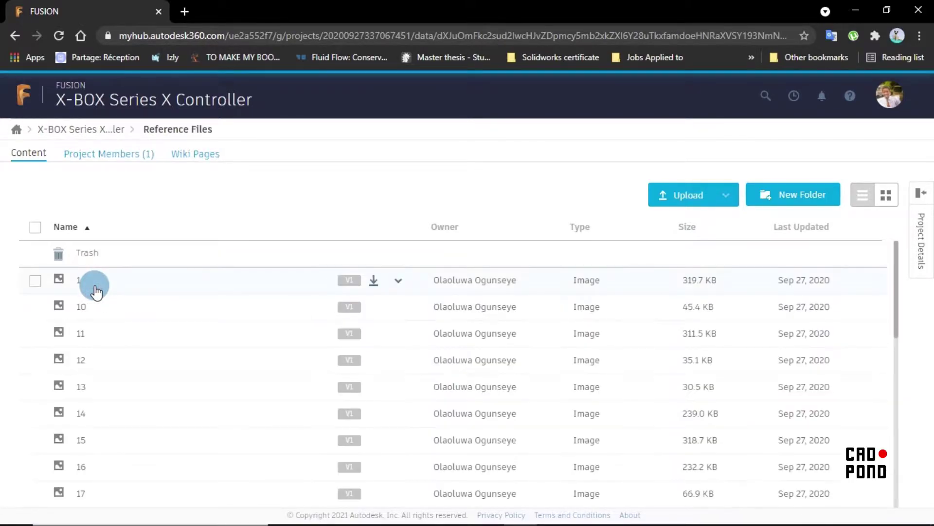
click(886, 195)
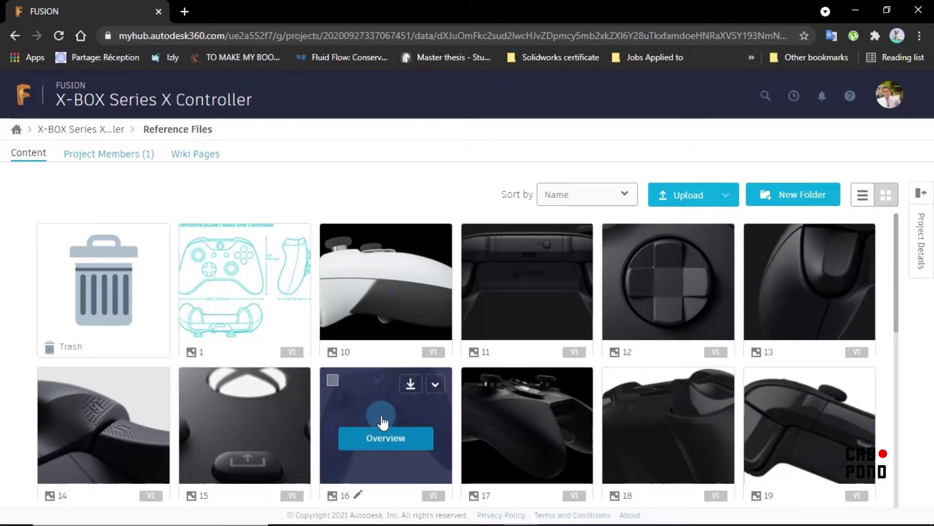
- View reference image 16 at full size to examine the controller's direction buttons, and return to Fusion 360
click(382, 438)
click(89, 155)
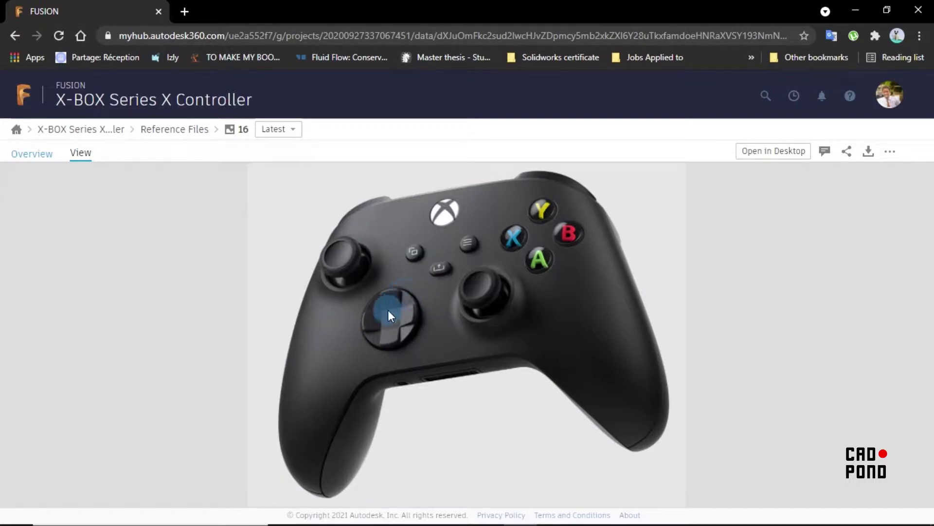
click(856, 11)
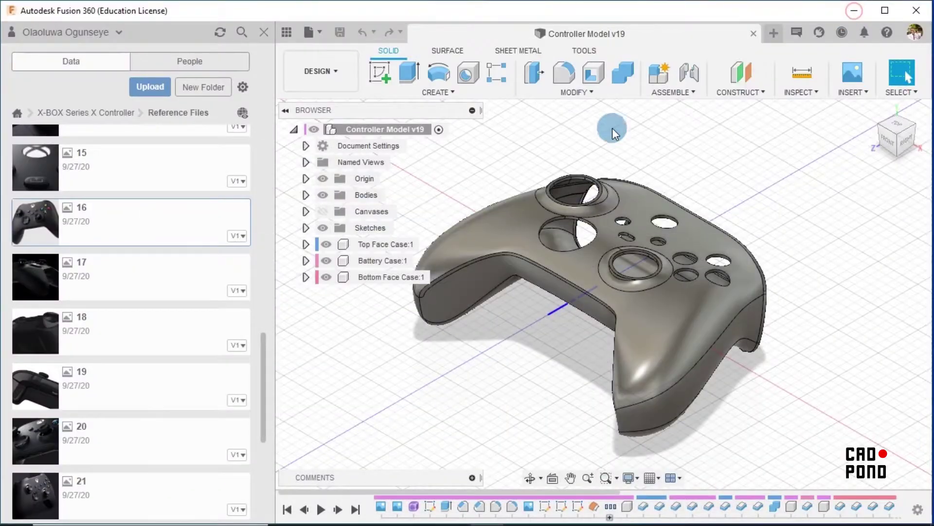
- Create a folder named Buttons inside the project's Reference Files folder
click(264, 35)
click(11, 34)
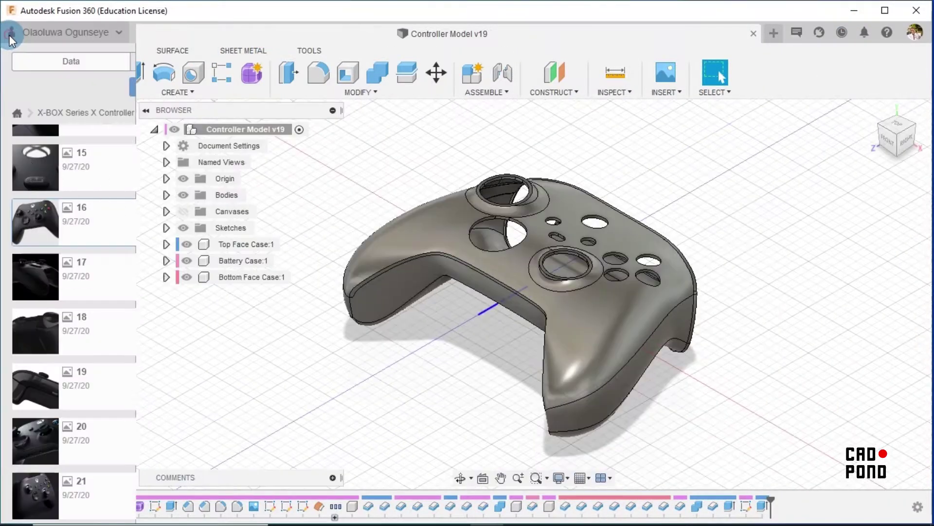
scroll(174, 171, up, 3)
scroll(174, 171, up, 10)
click(202, 92)
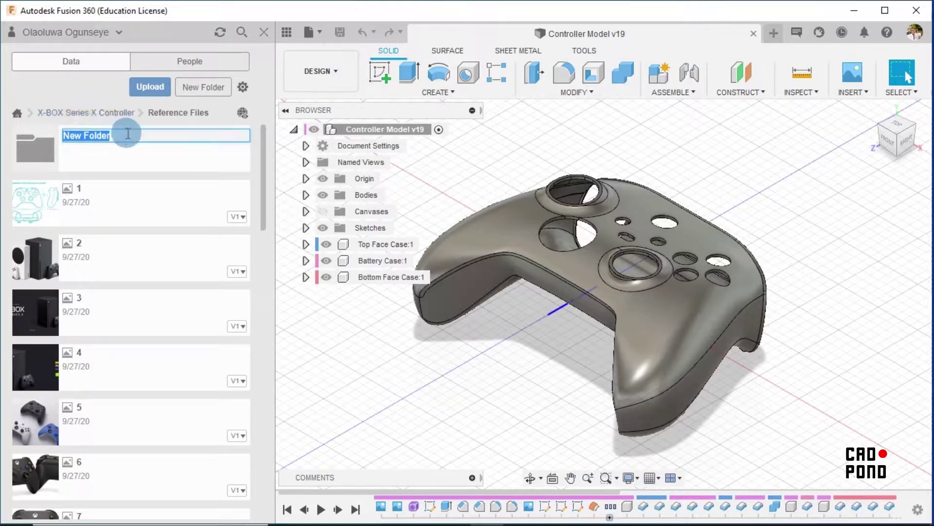
text(B)
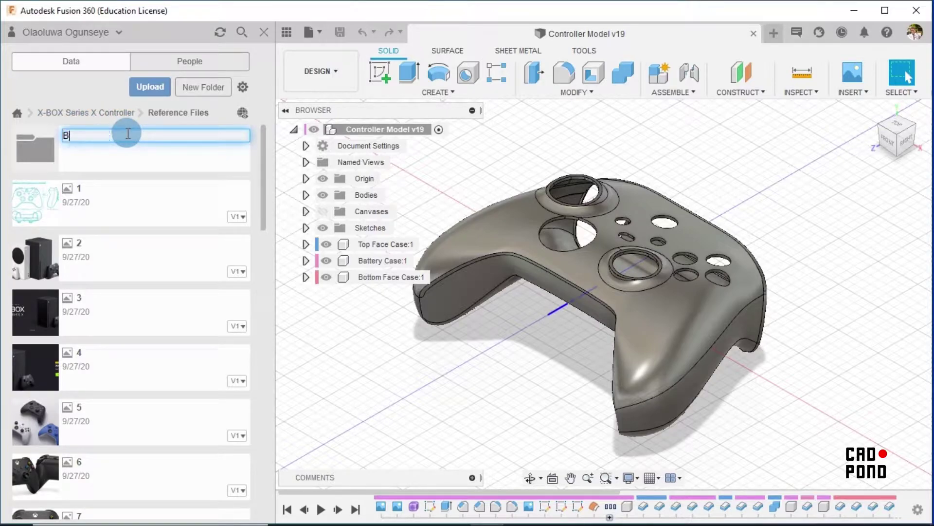
text(ytt)
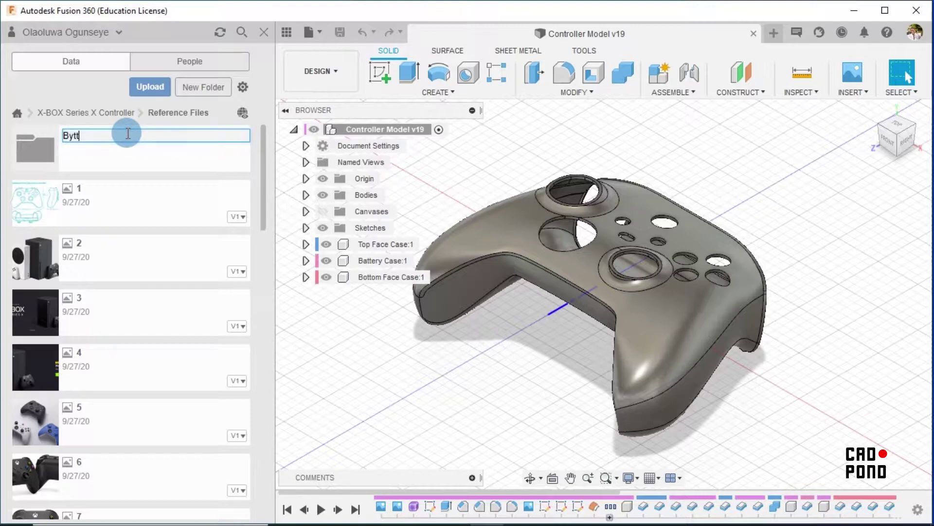
text(ons)
key(Left)
key(Left)
key(Left)
key(Left)
key(Left)
key(BackSpace)
text(u)
key(Return)
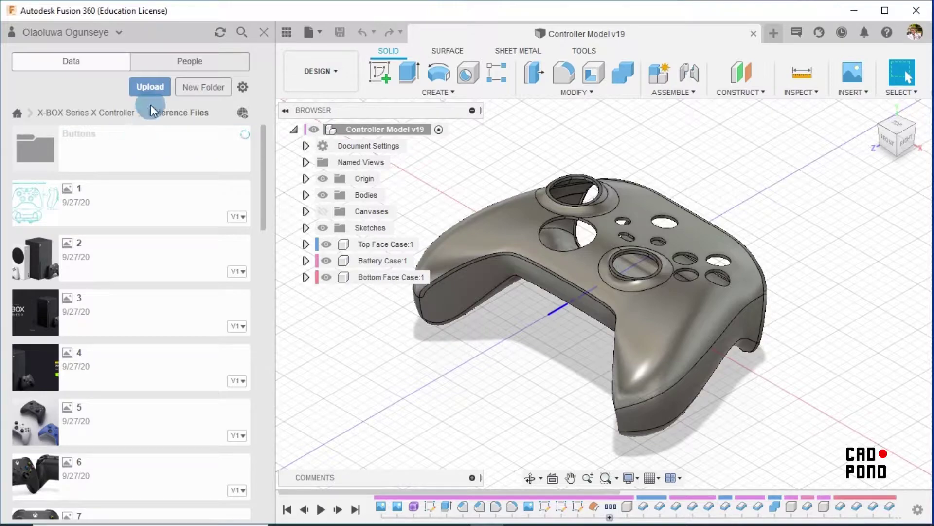
- Open the Buttons folder and start a new empty design
click(152, 139)
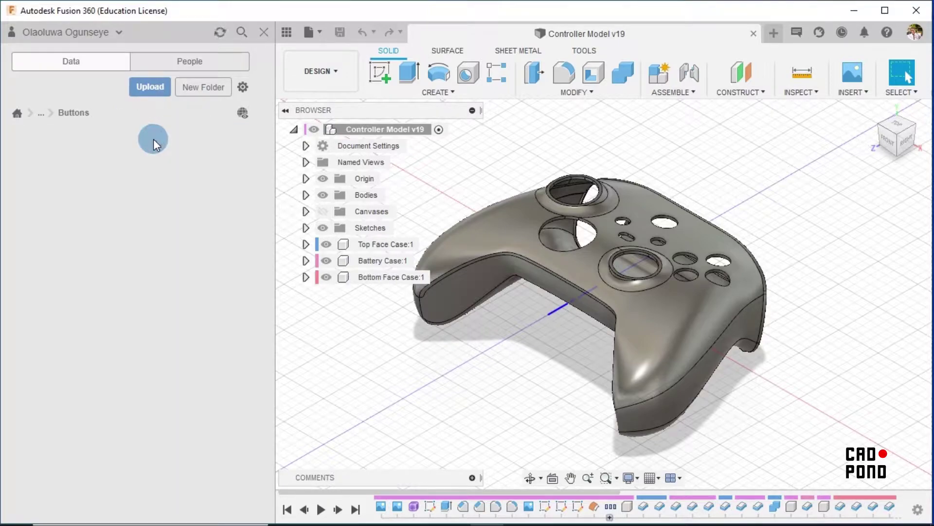
click(261, 37)
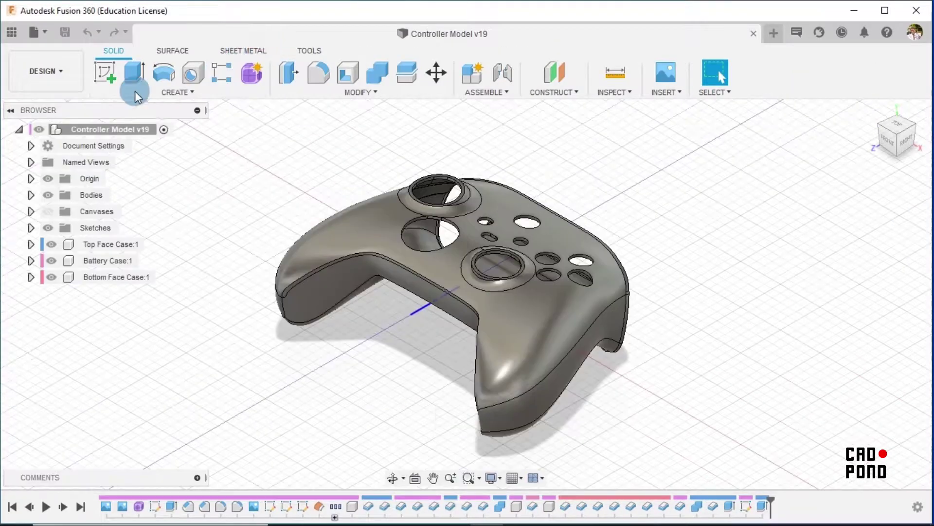
click(33, 32)
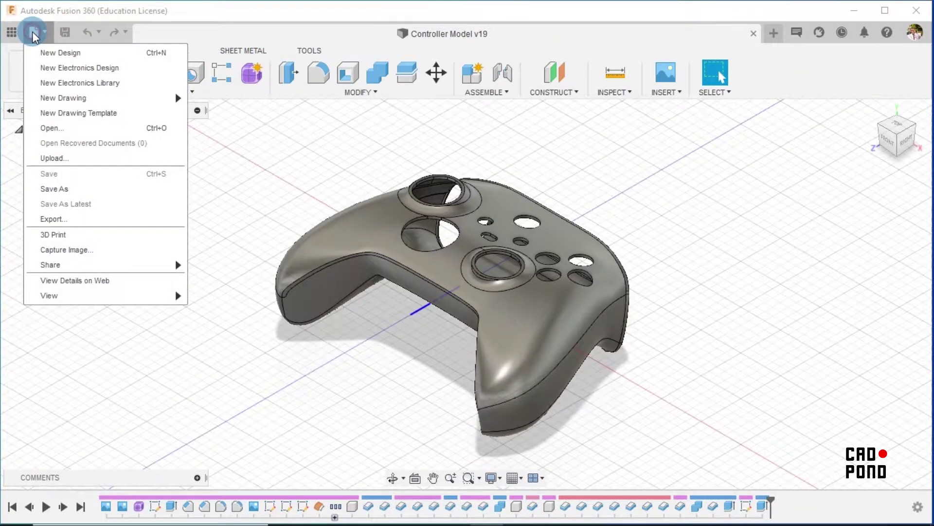
click(64, 53)
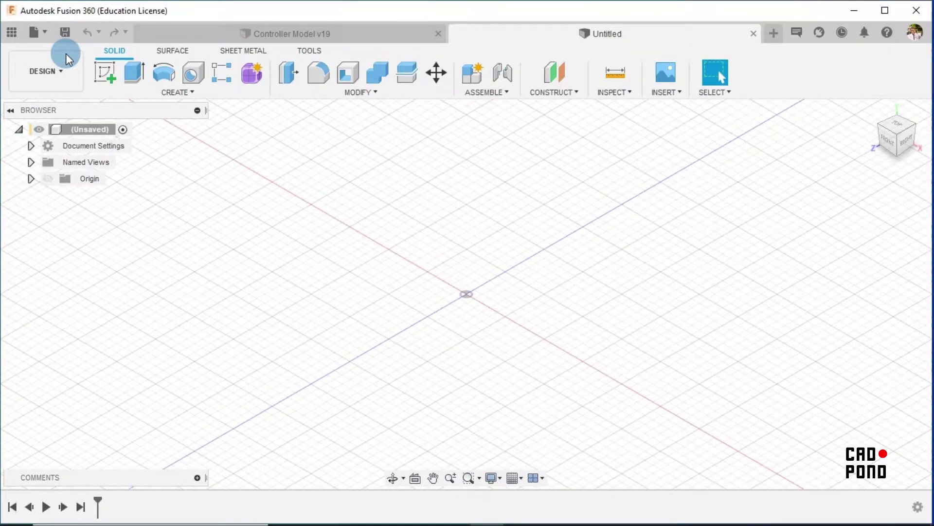
- In the Controller Model design, make Sketch2 visible and show its dimensions
click(302, 33)
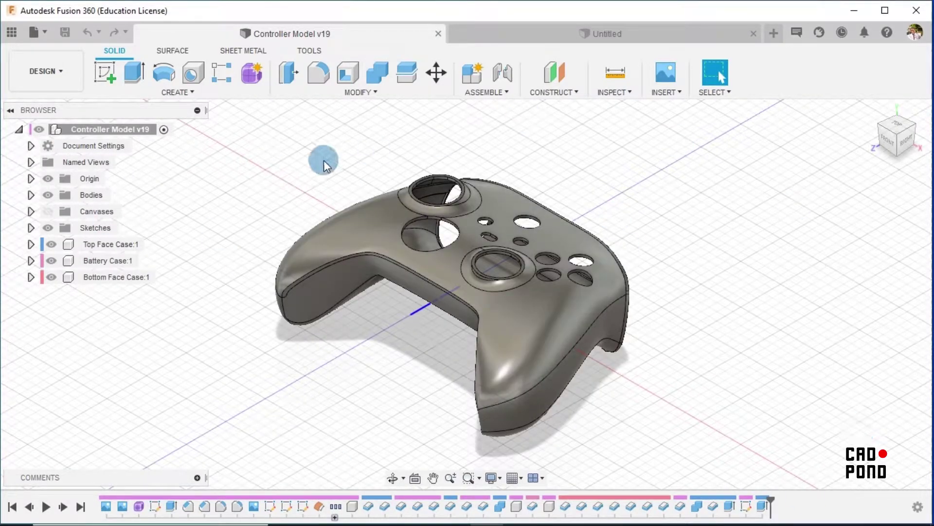
click(31, 228)
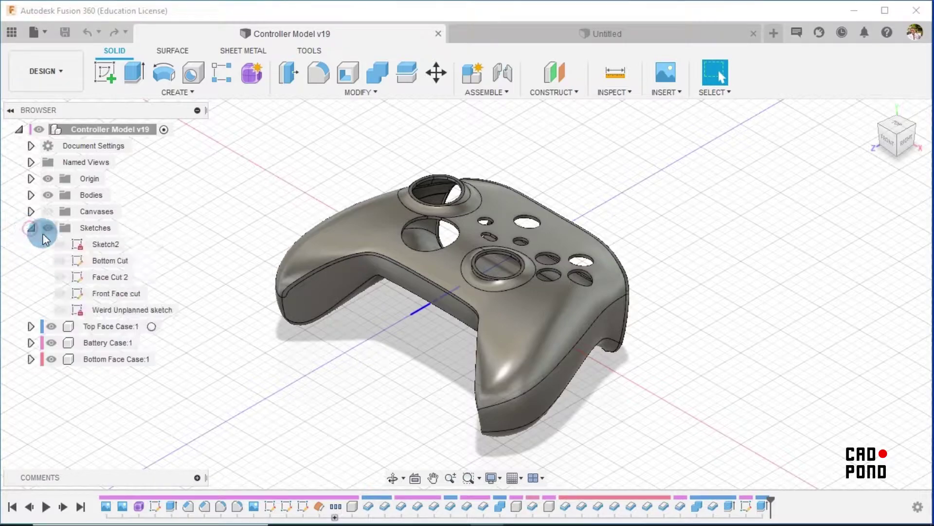
click(83, 245)
click(65, 244)
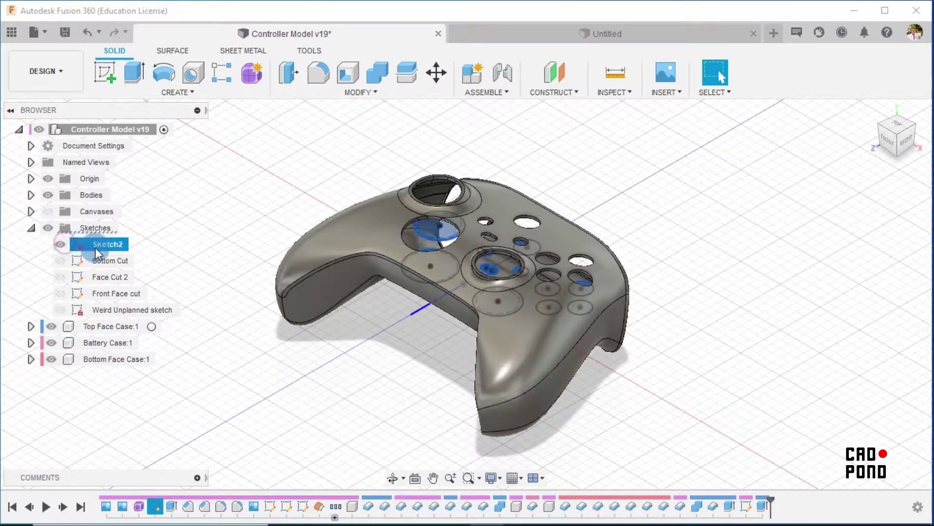
right_click(104, 244)
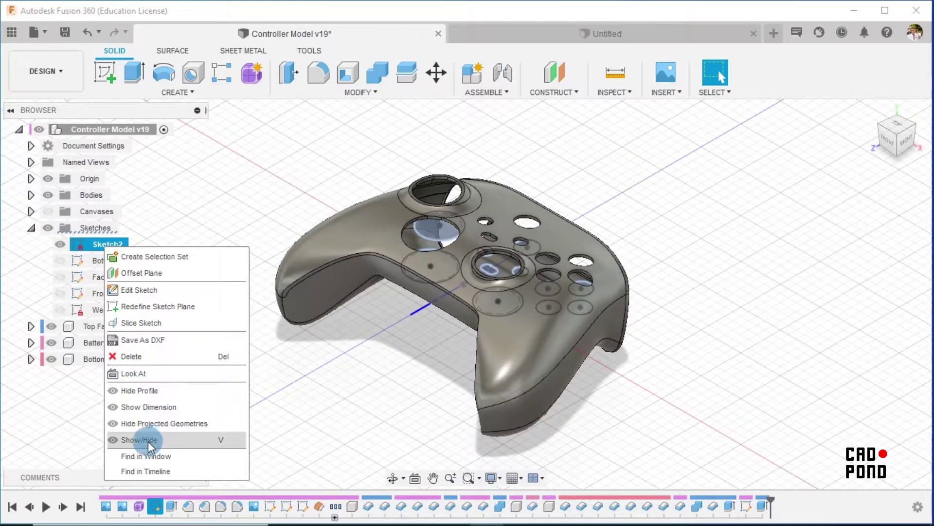
click(147, 413)
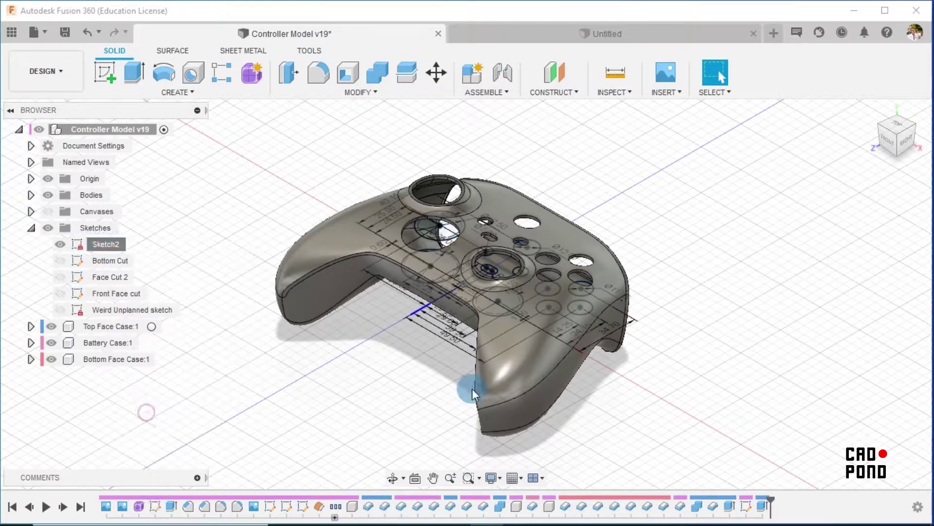
- Examine the diameter dimension of the direction-button hole in Sketch2 on the controller's top face
scroll(403, 191, up, 6)
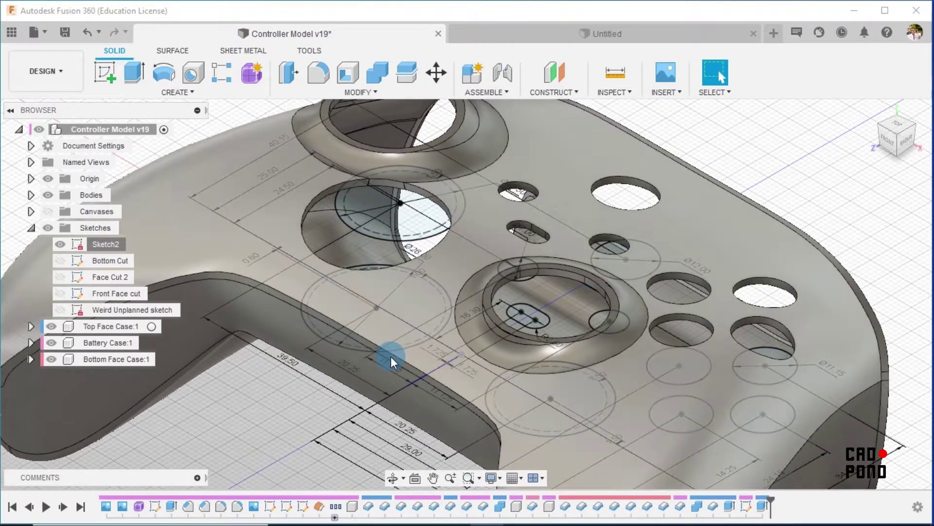
scroll(332, 372, up, 2)
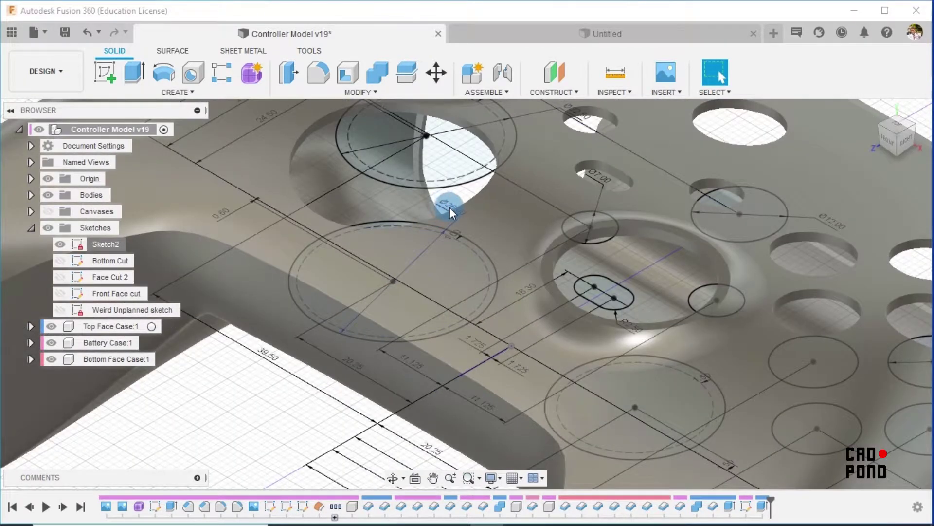
scroll(460, 214, up, 2)
shift+middle_drag(461, 216, 455, 137)
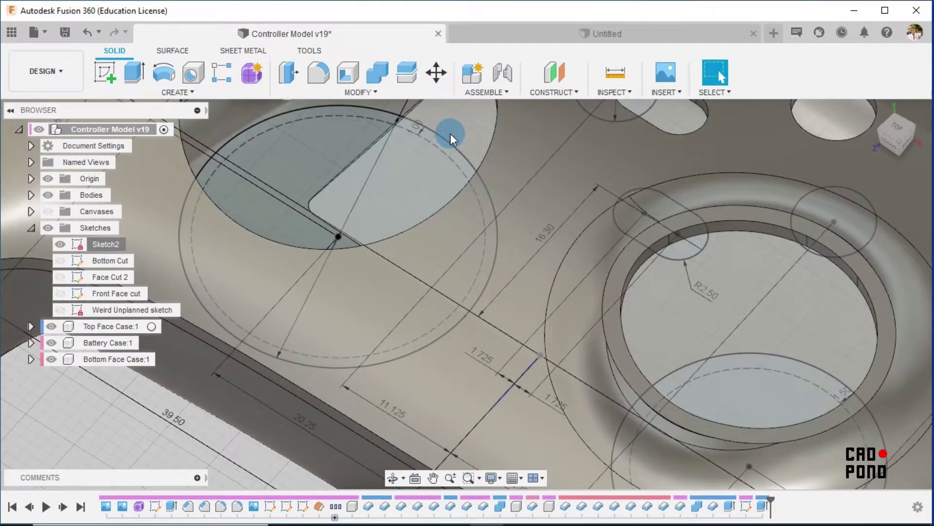
shift+middle_drag(467, 243, 423, 222)
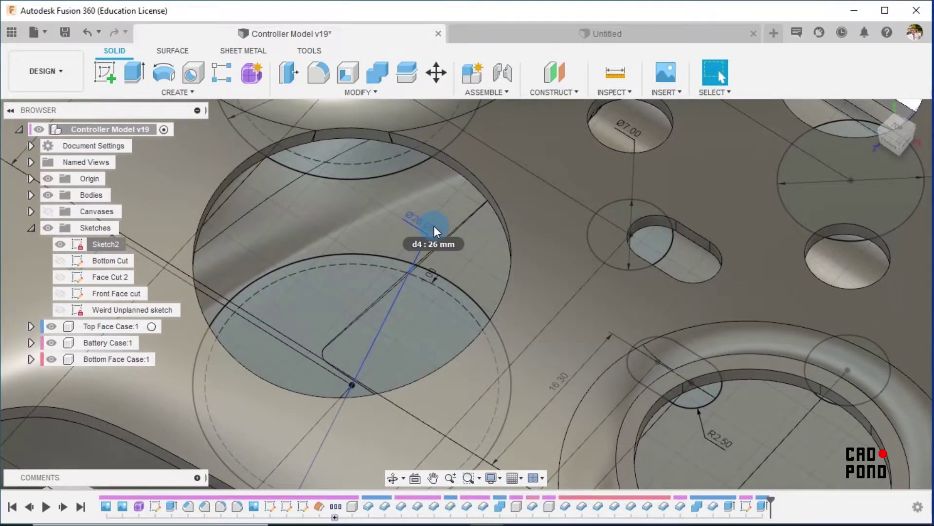
scroll(431, 225, down, 1)
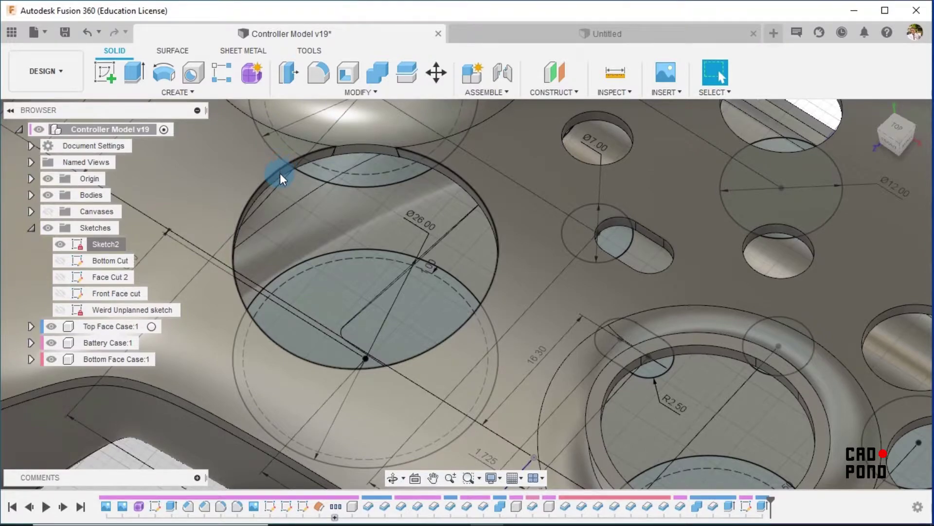
scroll(294, 182, down, 5)
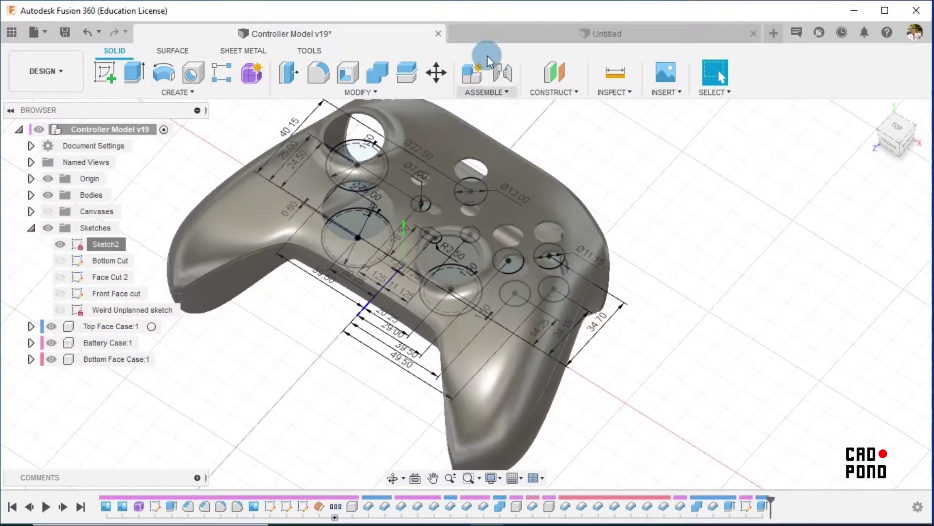
- In the untitled design, create a form and place a cylinder on the horizontal plane at the origin, about 70.7 mm in diameter and 35.4 mm high
click(531, 35)
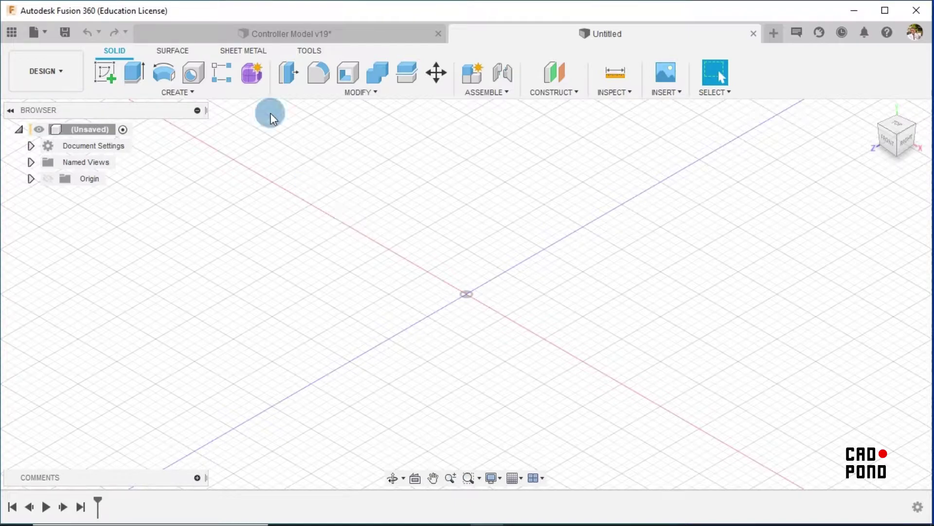
click(249, 73)
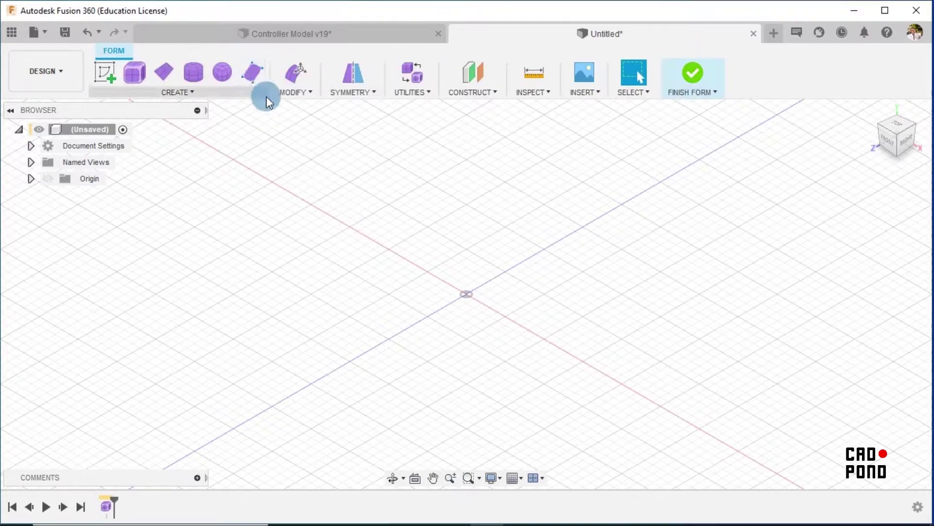
click(197, 75)
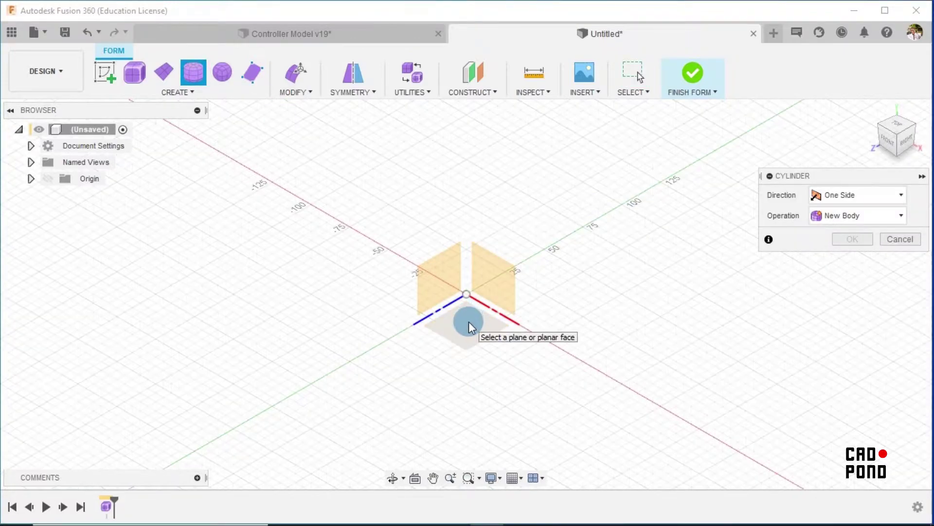
click(468, 321)
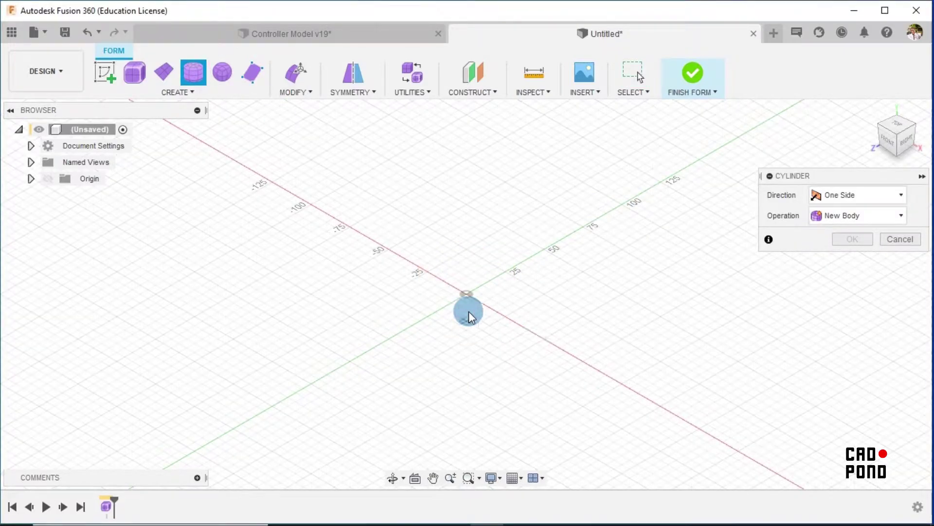
click(467, 294)
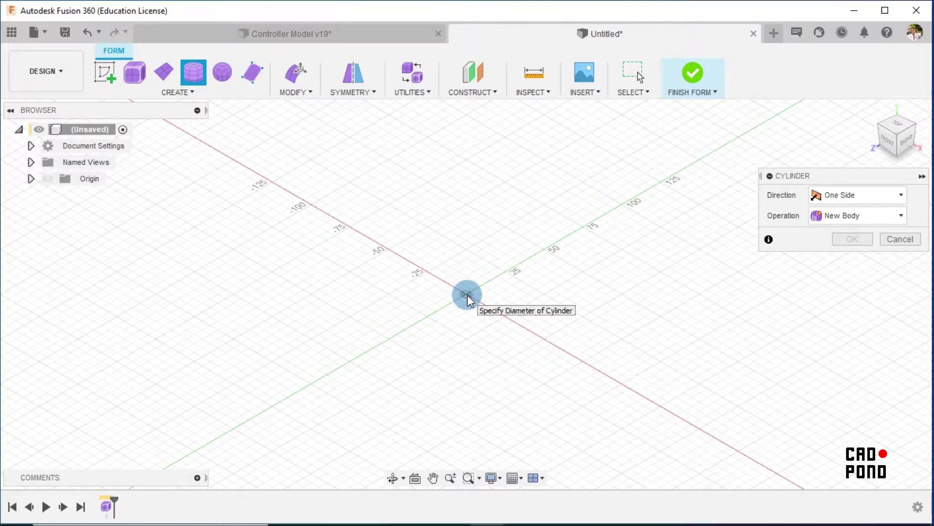
click(527, 267)
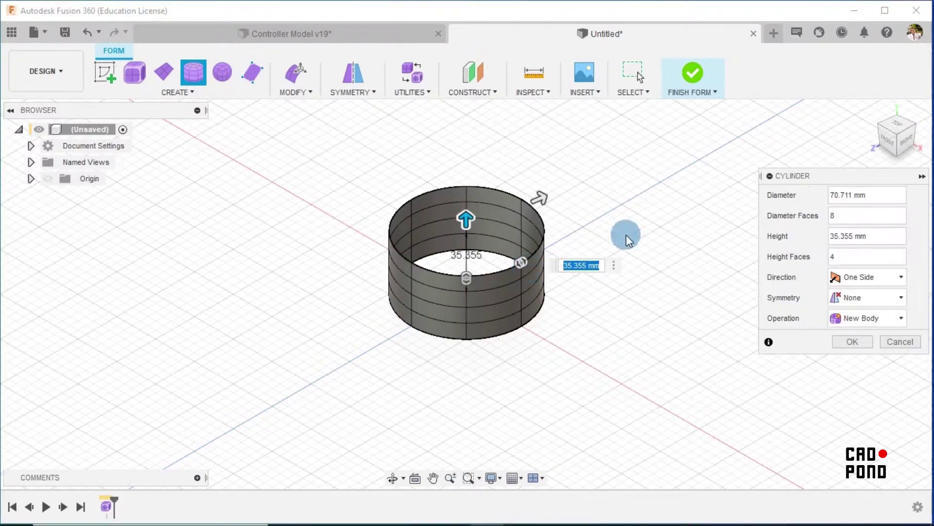
- Create the cylinder with a 26 mm diameter, 6 mm height and 3 height faces
drag(880, 189, 834, 194)
text(26)
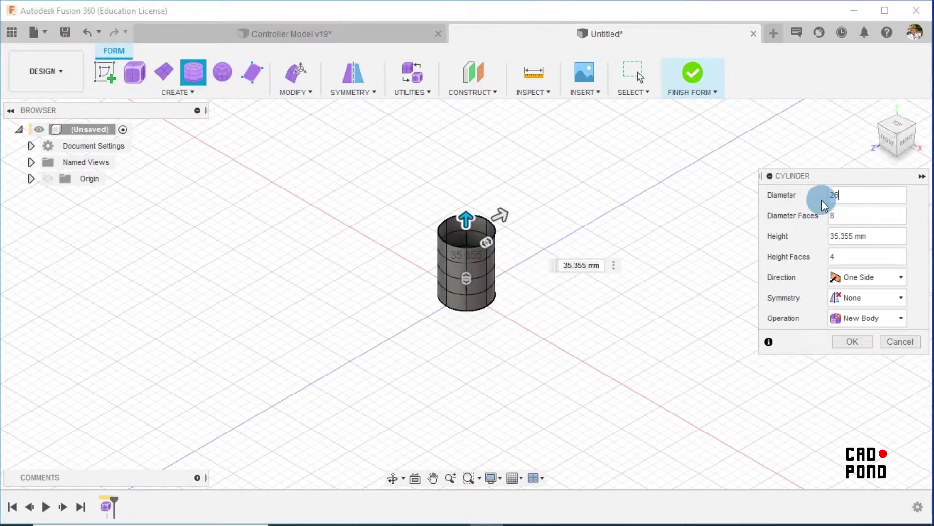
click(836, 214)
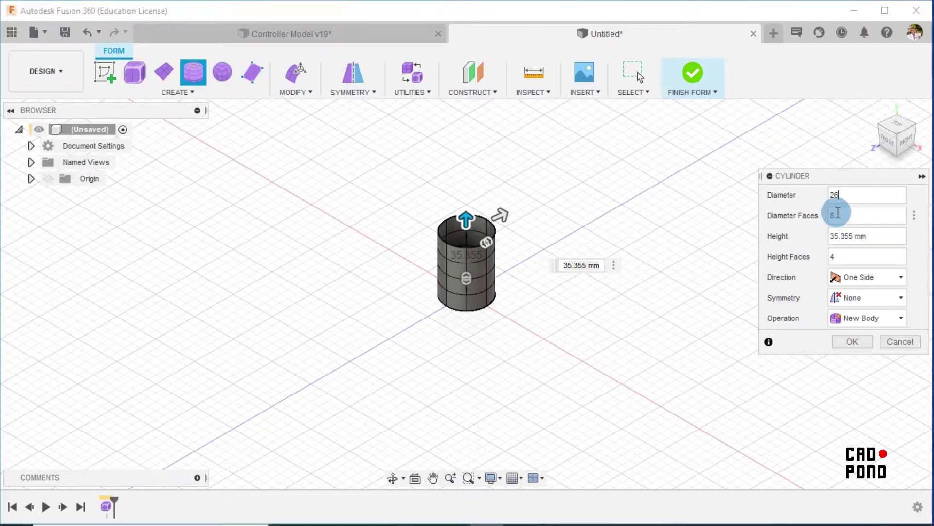
click(528, 252)
click(842, 215)
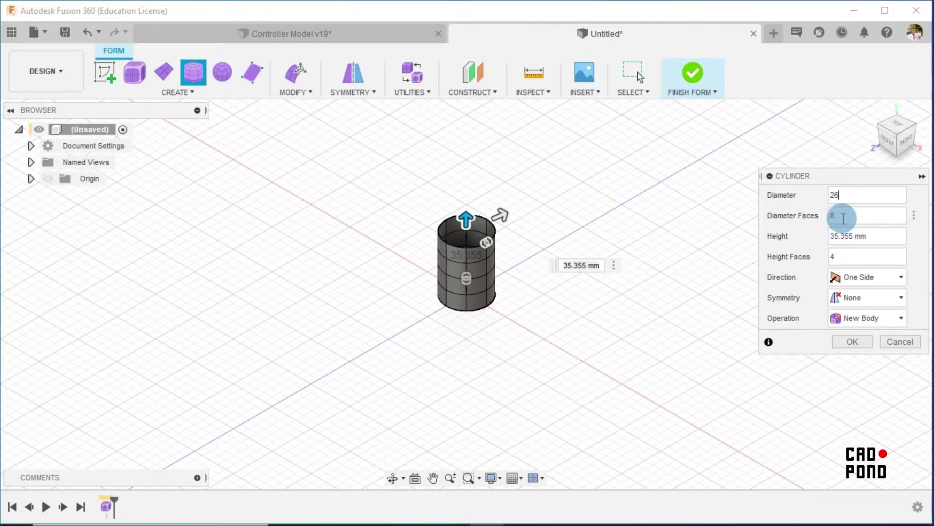
drag(878, 234, 812, 238)
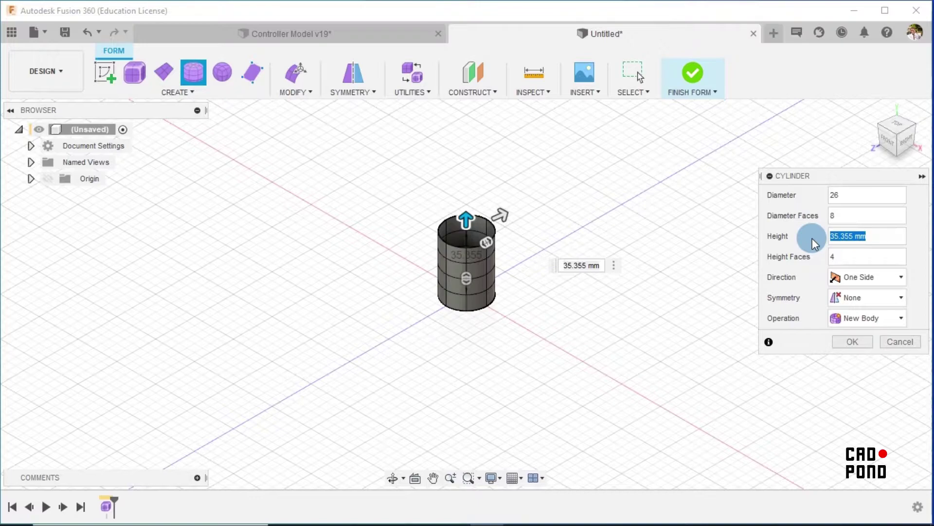
text(6)
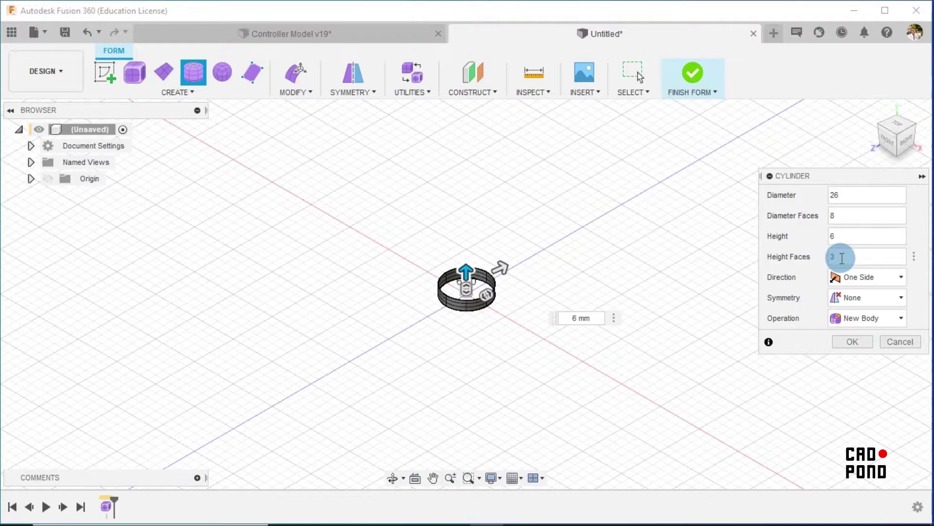
click(861, 340)
- Apply internal mirror symmetry to the cylinder between two opposite faces in its upper row
scroll(461, 303, up, 6)
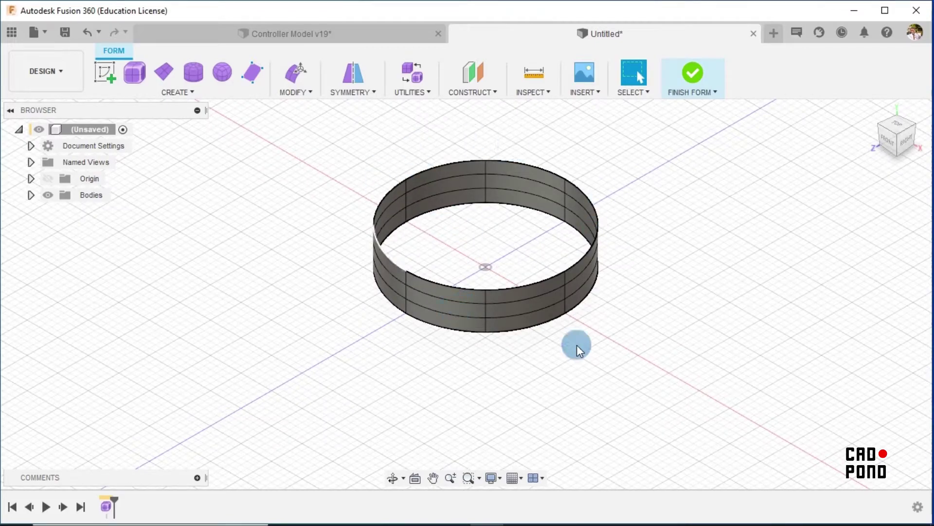
click(396, 191)
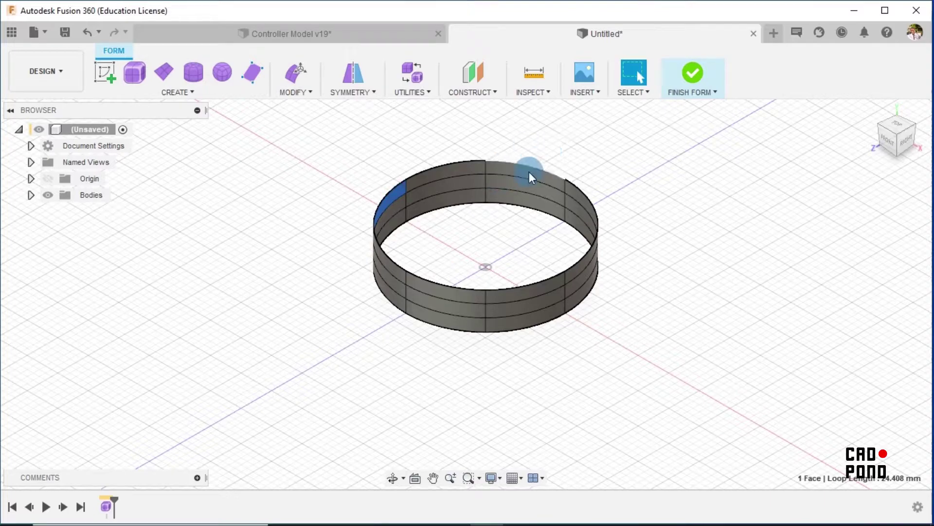
click(629, 167)
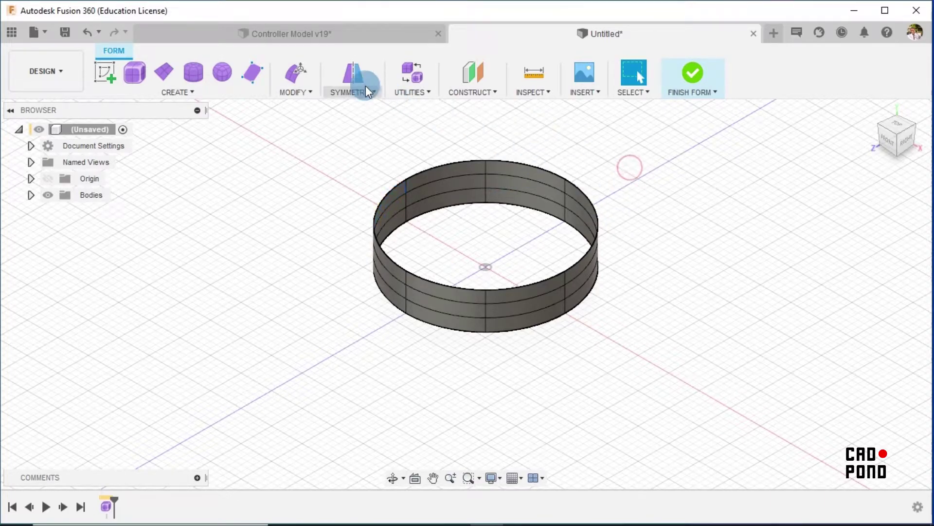
click(351, 74)
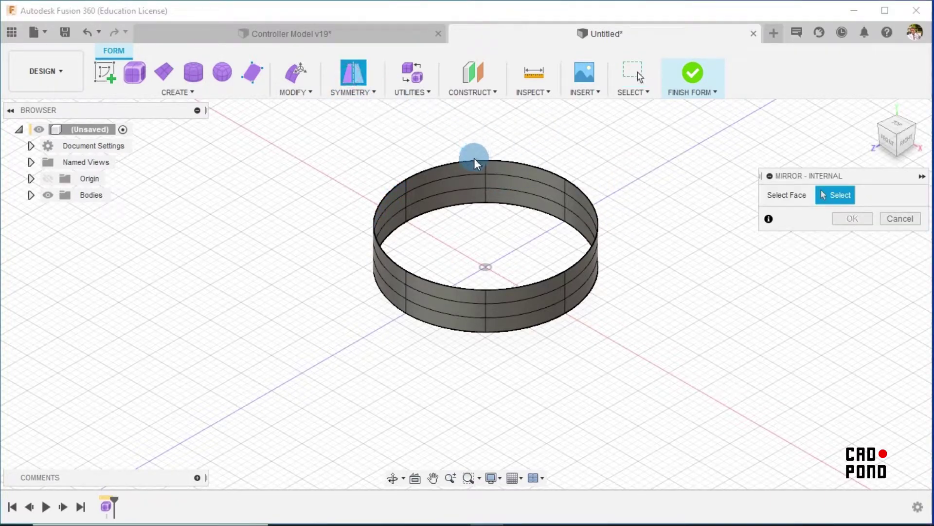
click(454, 167)
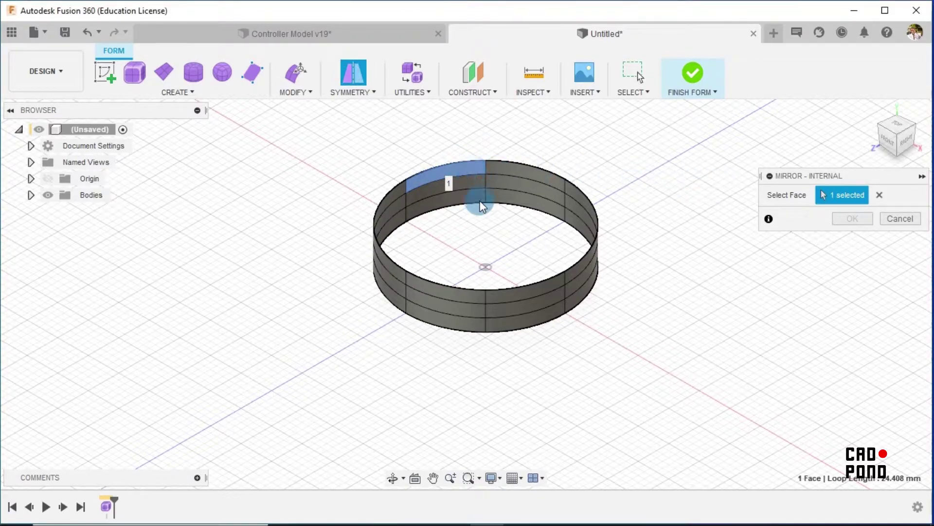
click(538, 287)
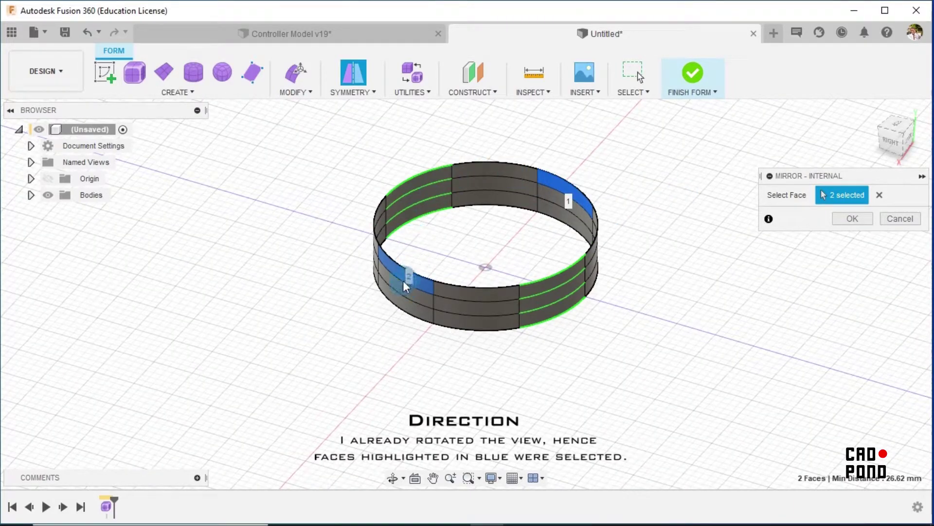
click(866, 220)
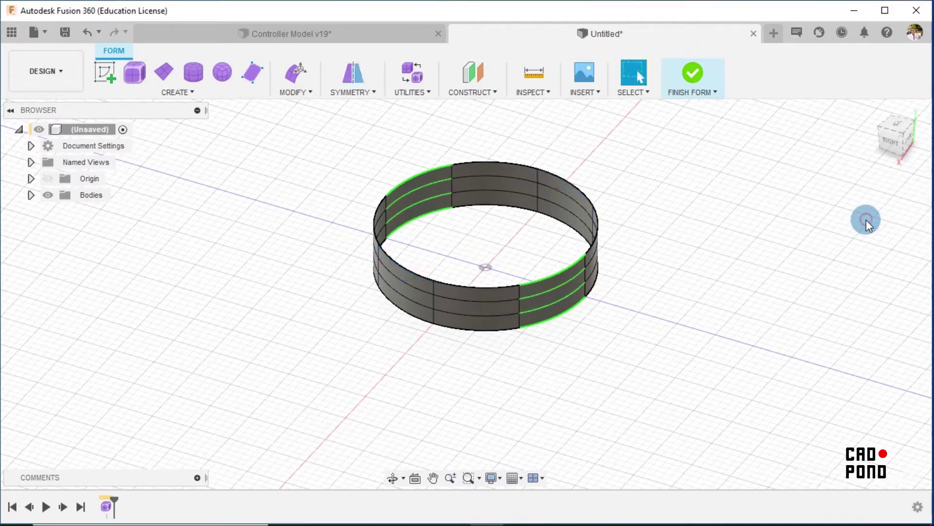
- Add a second internal mirror symmetry between the pair of opposite upper faces already outlined in green
click(360, 72)
click(434, 171)
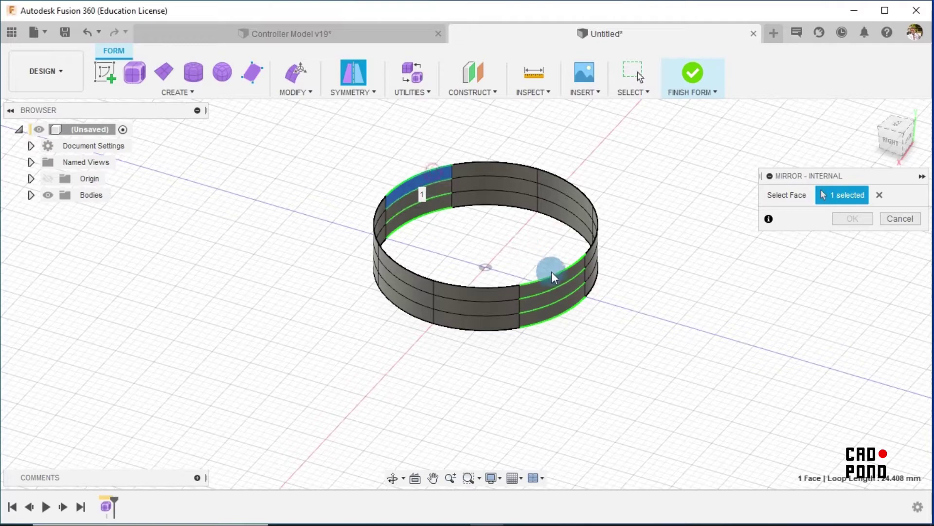
click(554, 279)
click(842, 218)
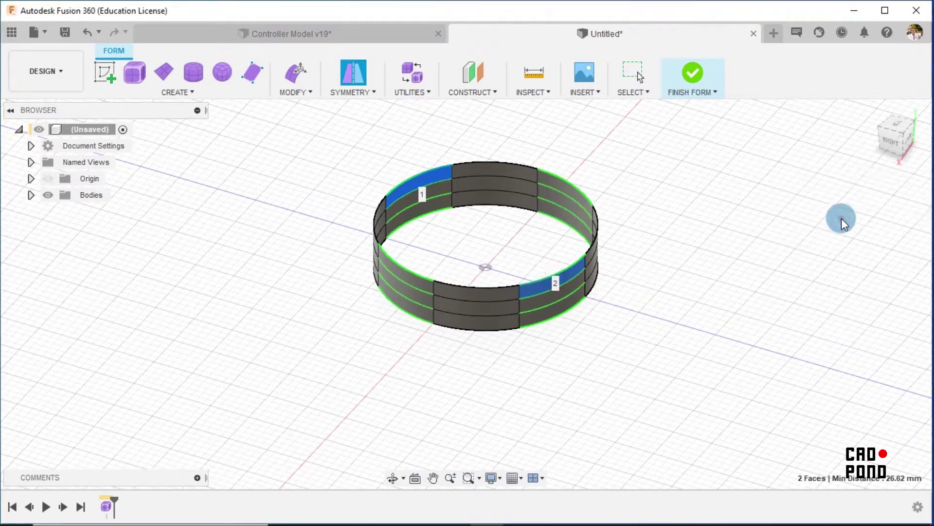
- With Edit Form, move the ring's lower inner edge loop down 1 mm and lower the upper inner edge loop toward it
shift+middle_drag(755, 265, 731, 303)
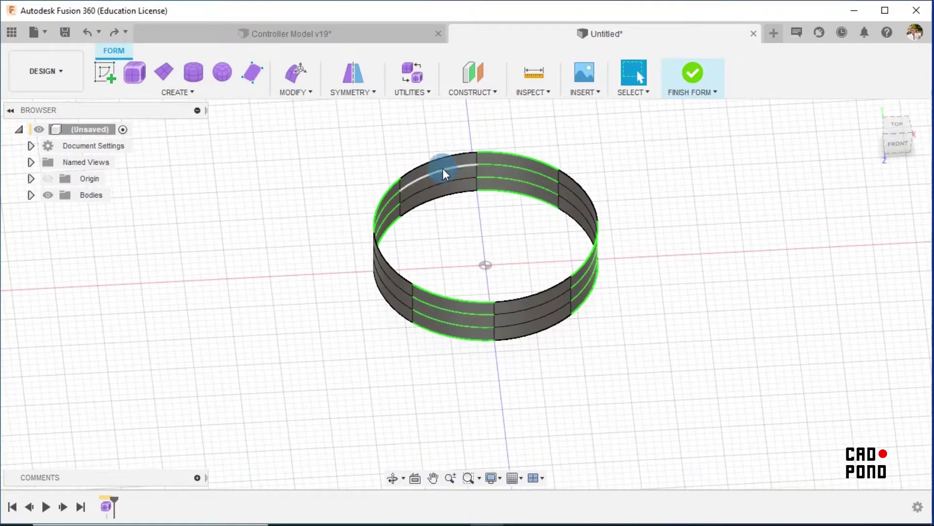
click(296, 72)
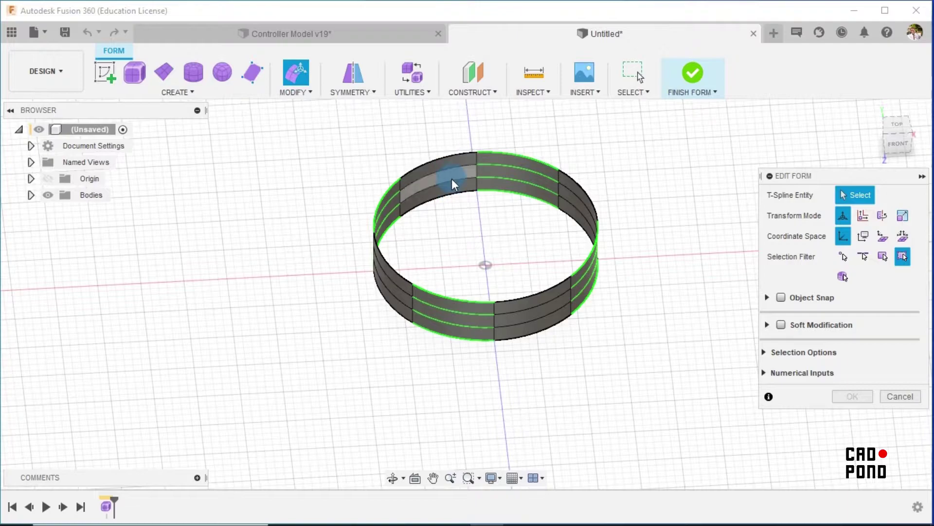
double_click(451, 180)
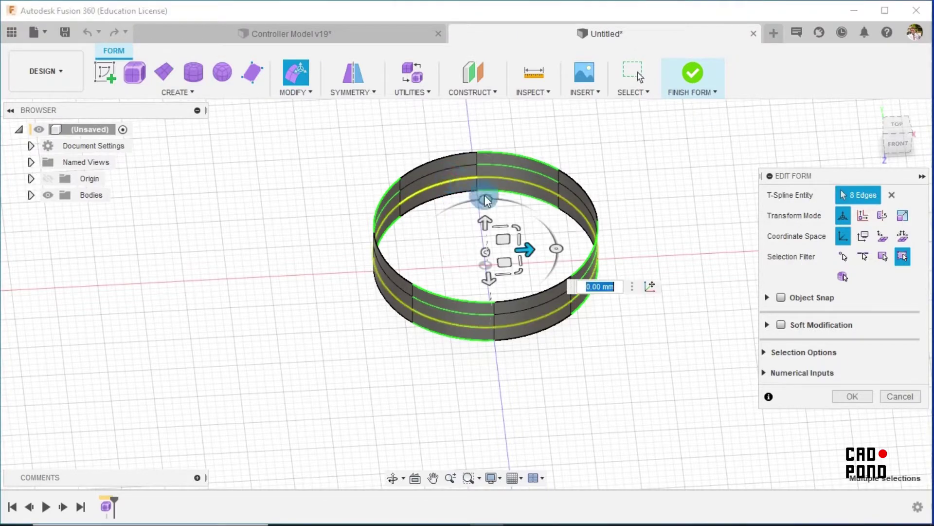
click(890, 146)
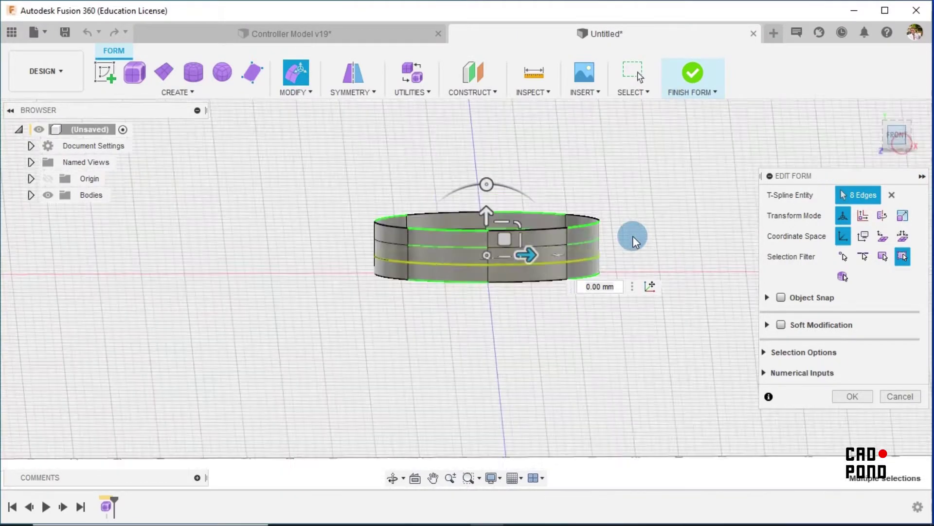
drag(488, 211, 488, 224)
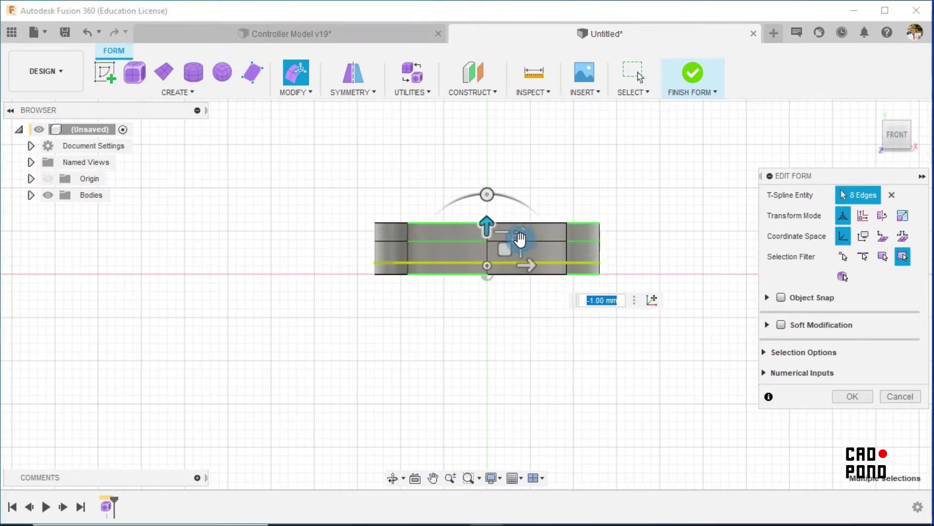
click(546, 243)
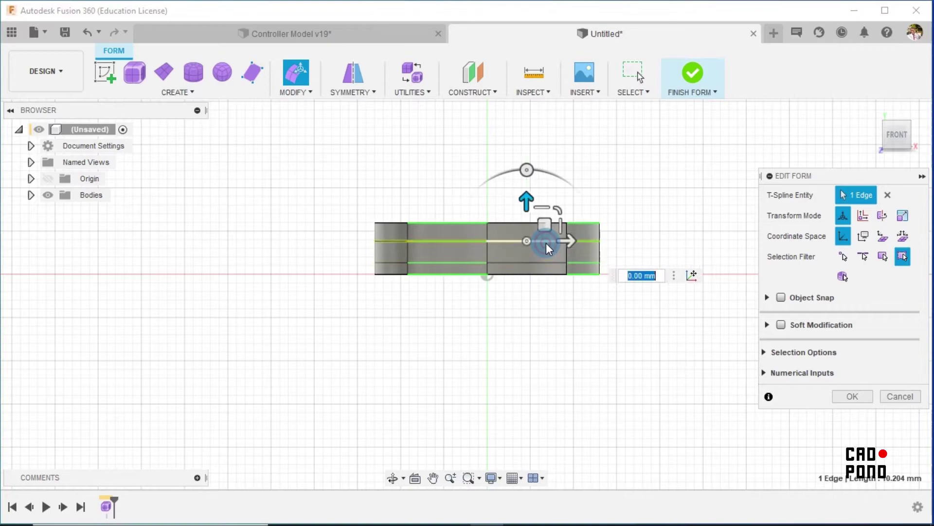
drag(528, 200, 528, 218)
click(615, 185)
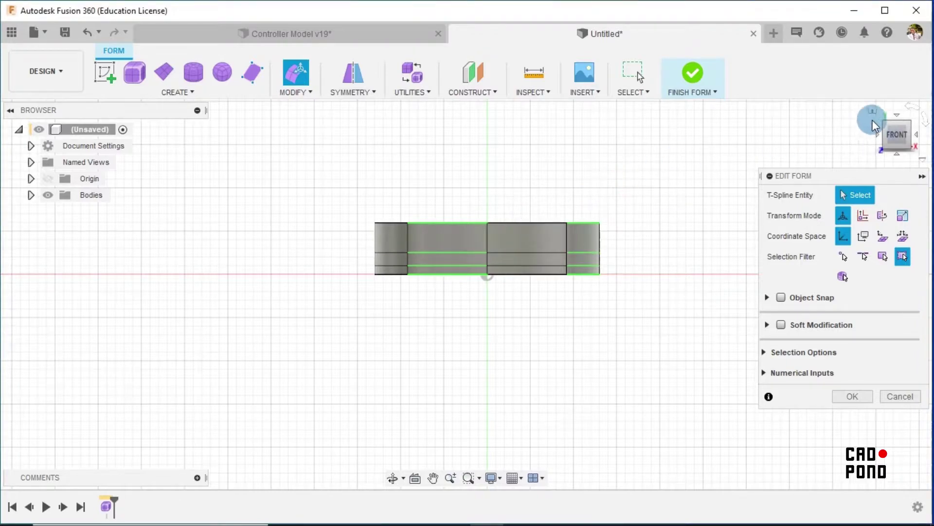
- Extrude one top edge of the ring horizontally inward by about 7.5 mm and 3.35 mm, forming a symmetric pair of flaps
click(872, 110)
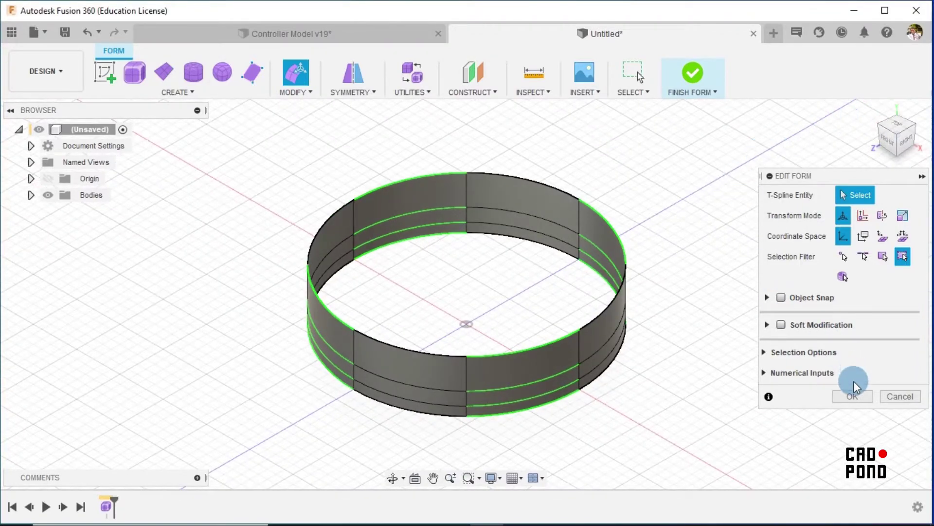
click(405, 180)
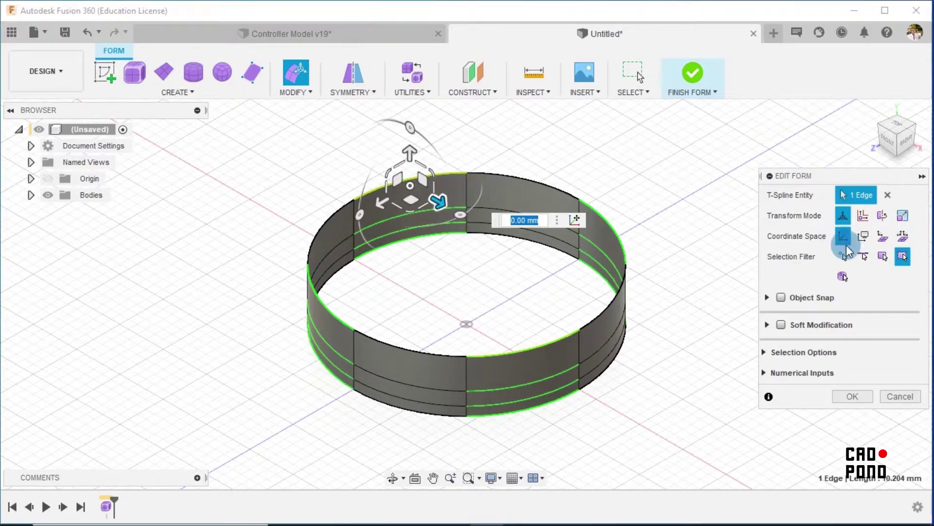
click(702, 224)
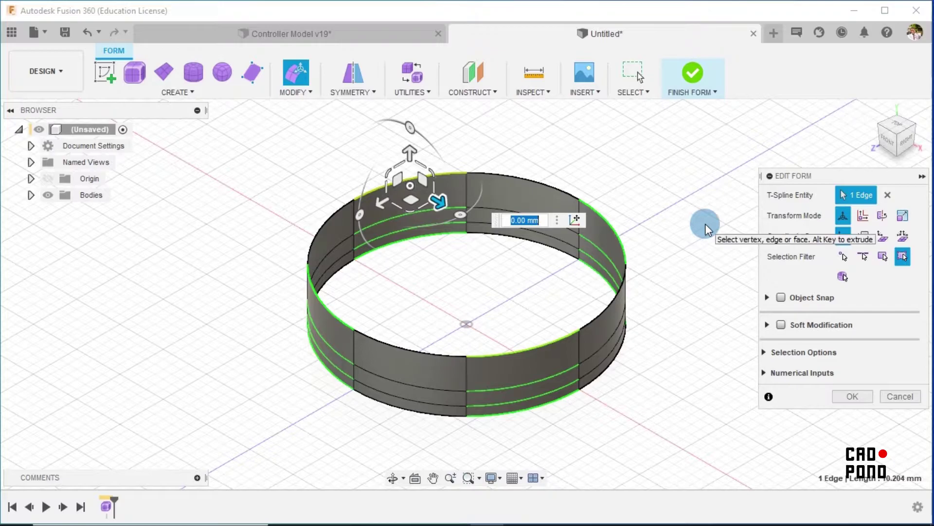
click(898, 128)
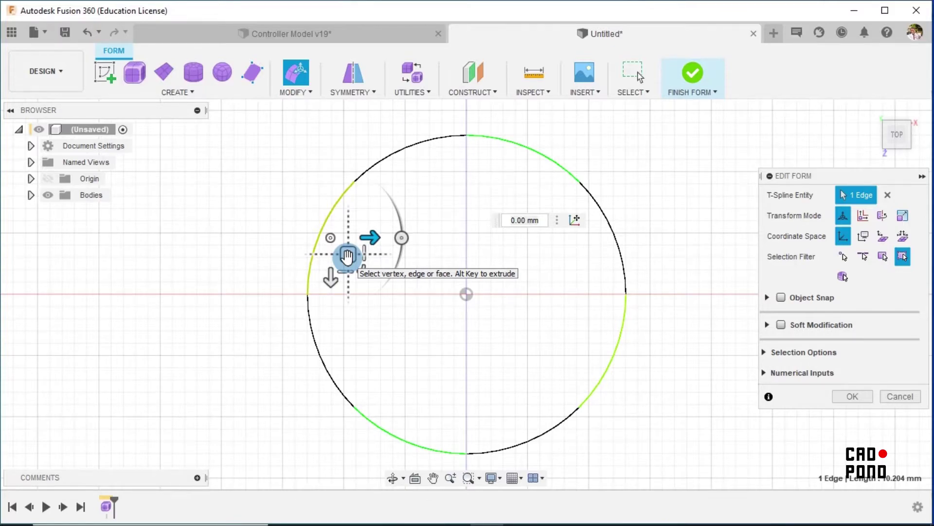
alt+drag(347, 255, 440, 299)
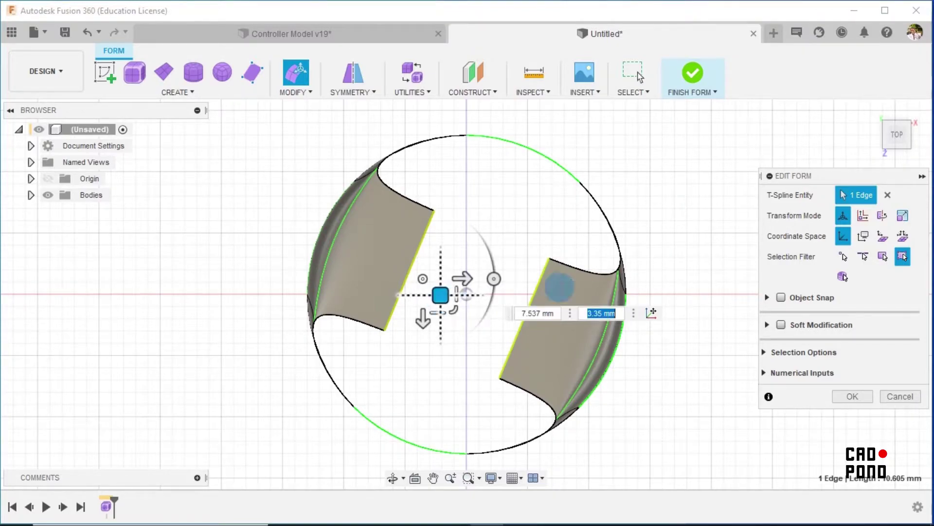
- Extrude the other symmetric top edge inward by about -2.8 mm and 5.7 mm, and finish the form edit
click(531, 154)
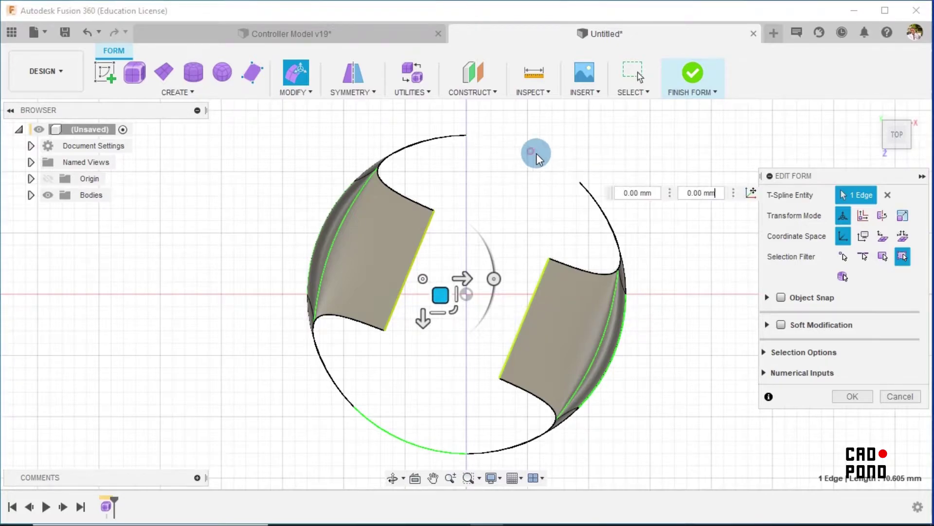
shift+middle_drag(692, 304, 638, 229)
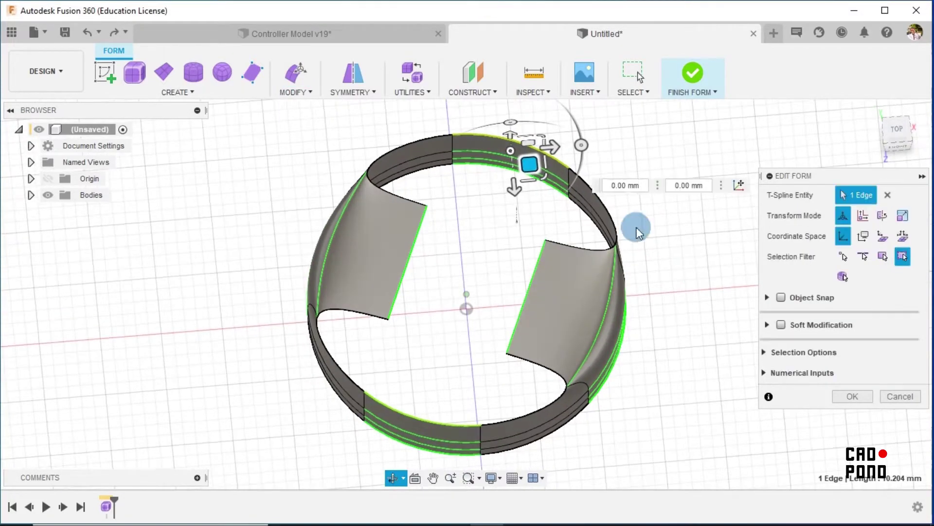
click(897, 129)
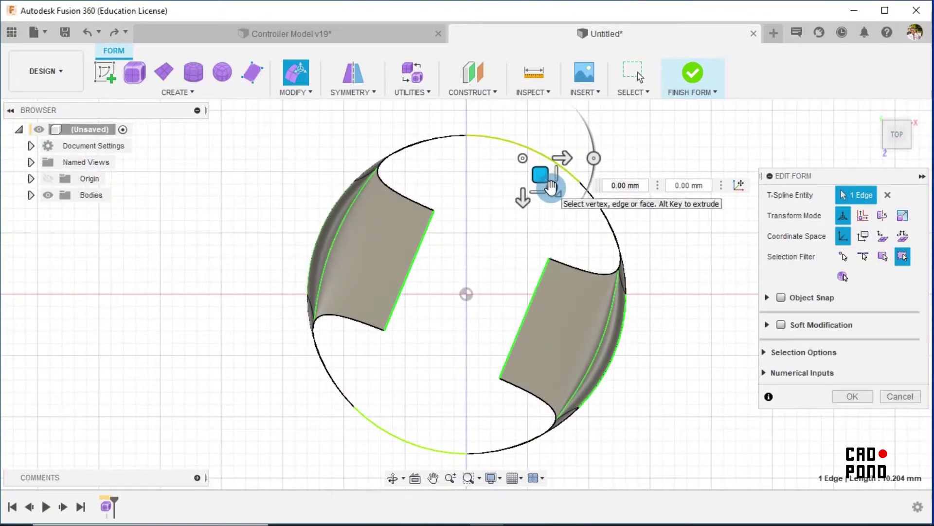
drag(539, 179, 504, 246)
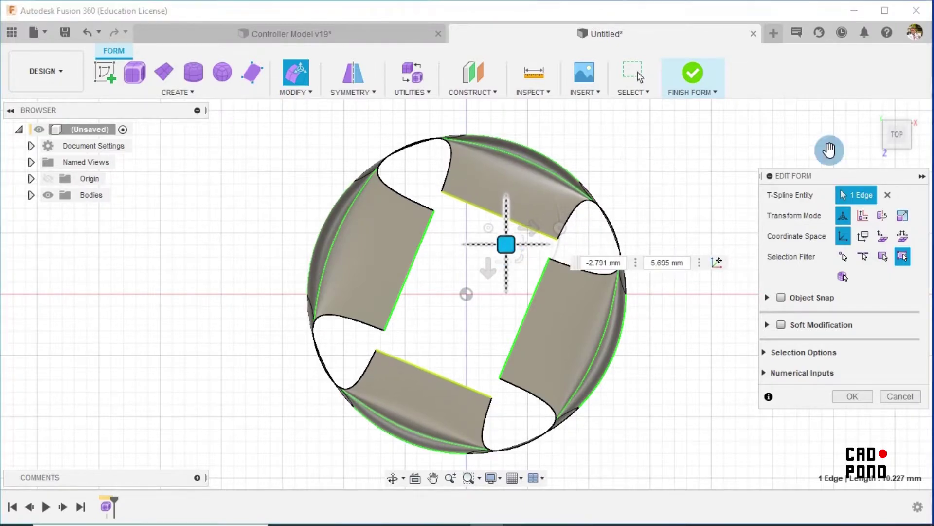
click(875, 112)
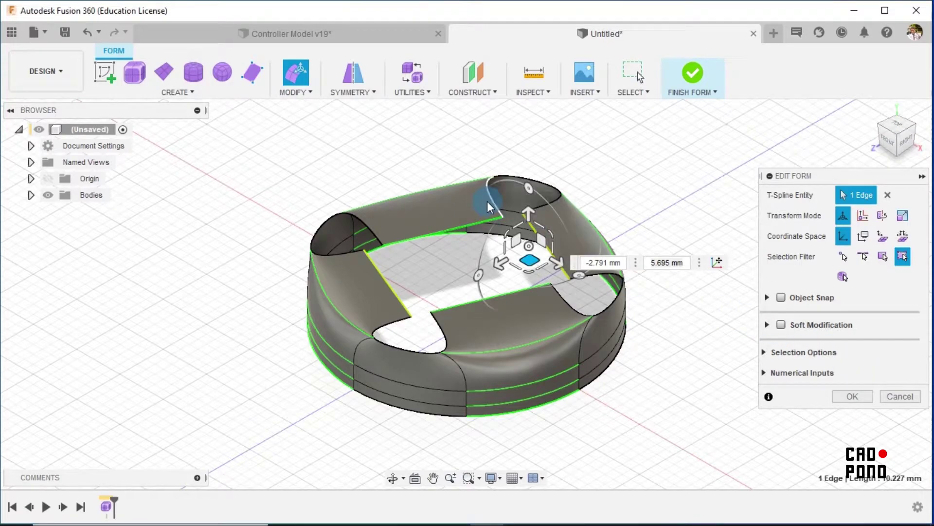
click(852, 397)
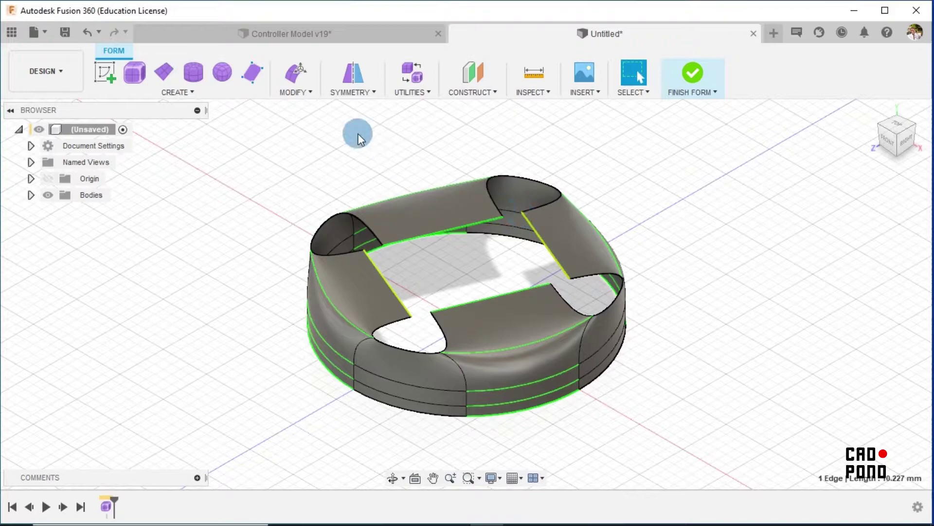
- Weld the inner corner vertices of neighbouring flaps together and switch the form to box display
click(305, 89)
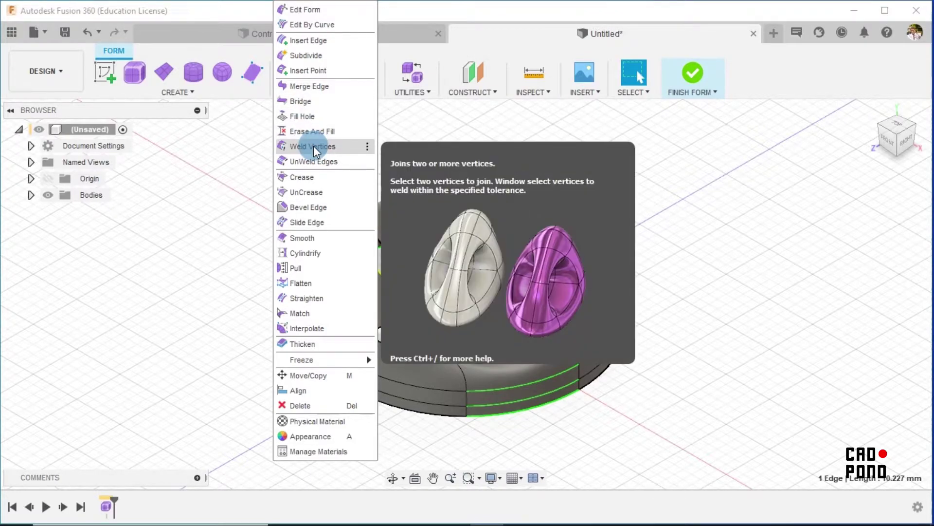
click(314, 146)
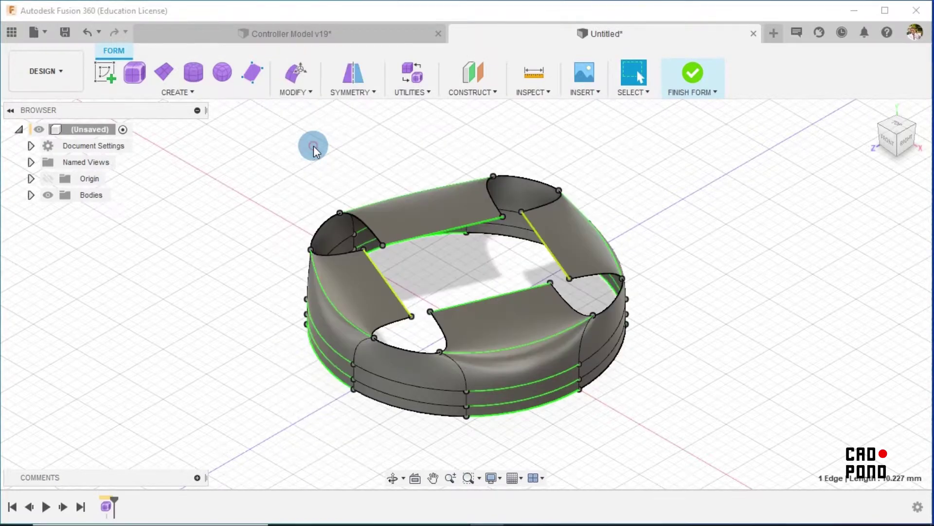
click(503, 218)
key(alt+1)
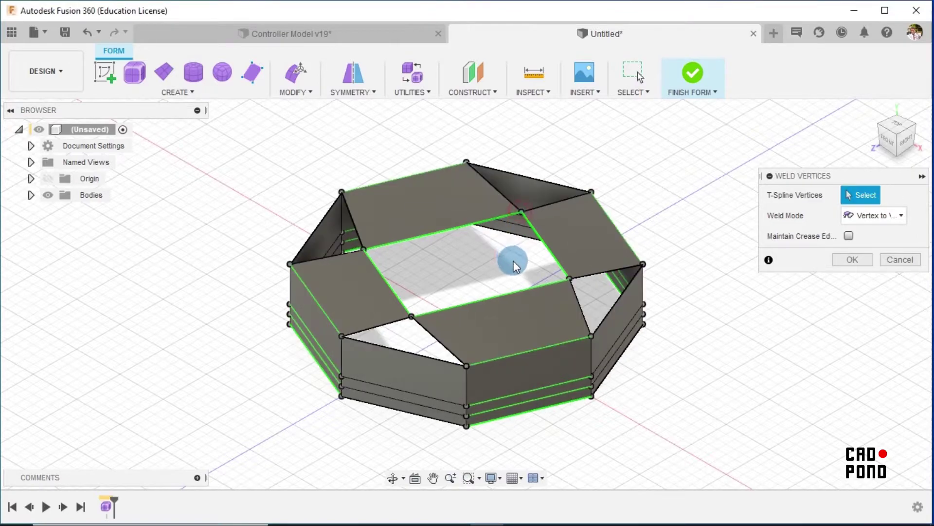
- Apply the vertex weld joining the inner corners of the ring's flaps
click(497, 214)
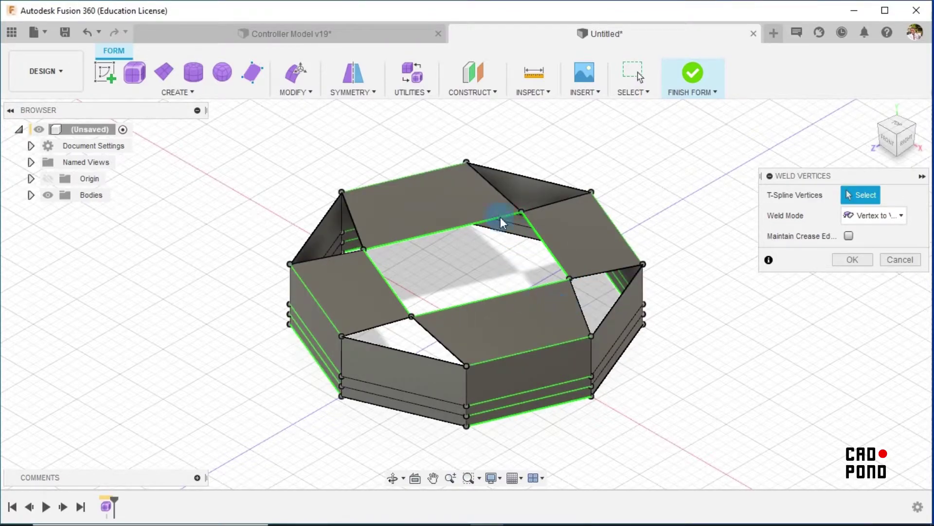
click(852, 262)
shift+middle_drag(720, 240, 776, 273)
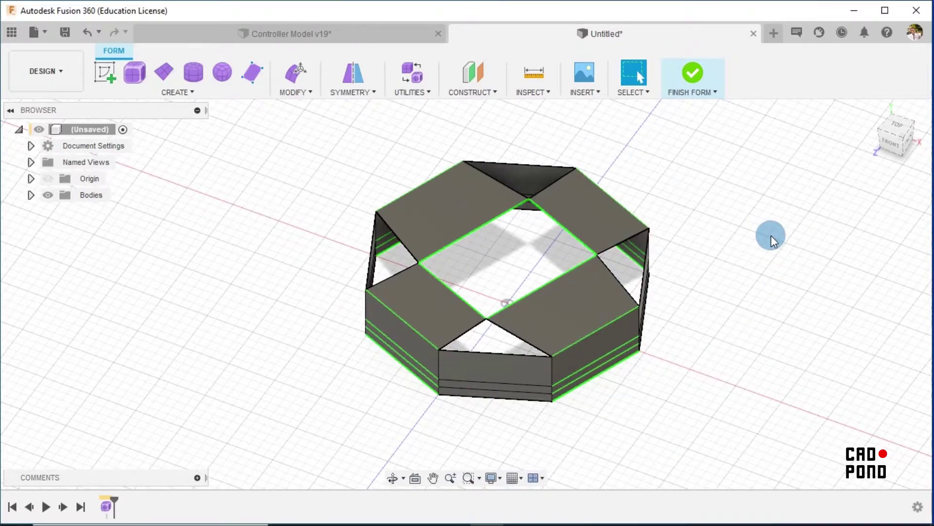
- Fill the central square opening with a multiple-sided face through the four inner corner vertices of the flaps
click(247, 74)
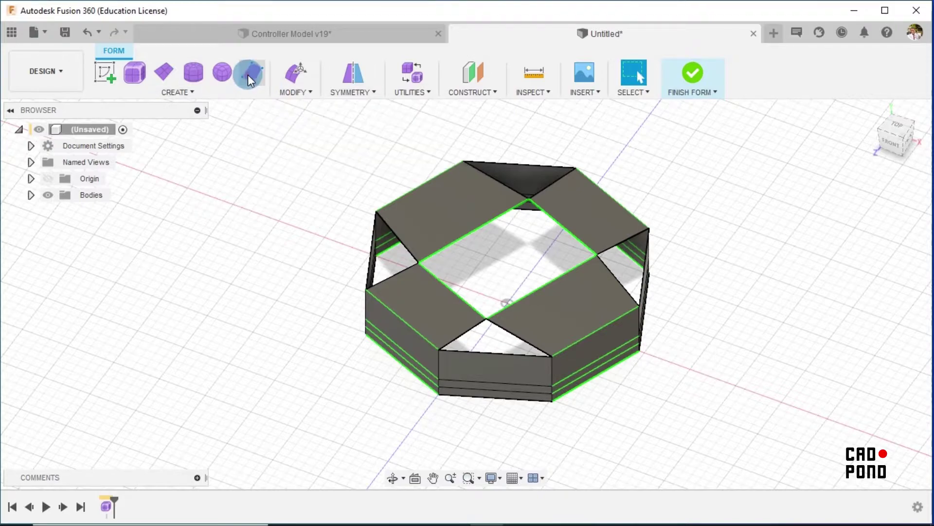
click(419, 262)
click(858, 215)
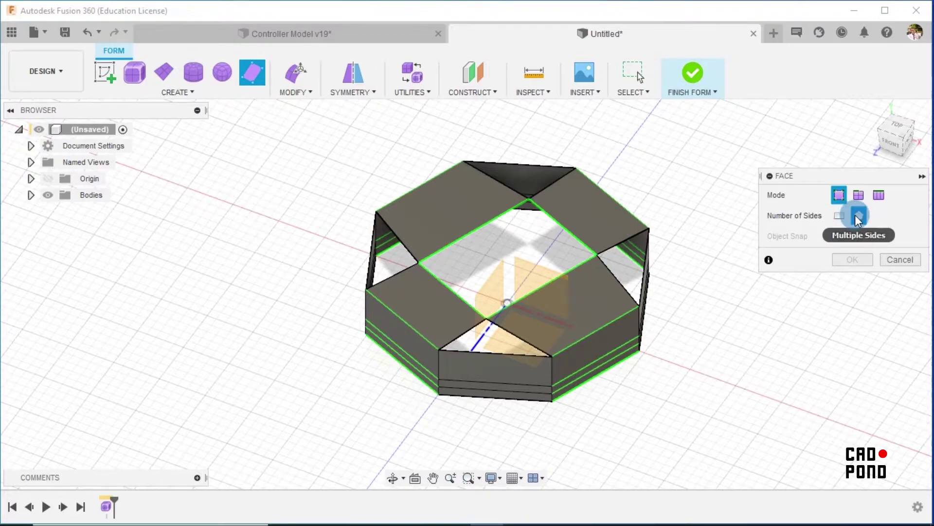
click(417, 263)
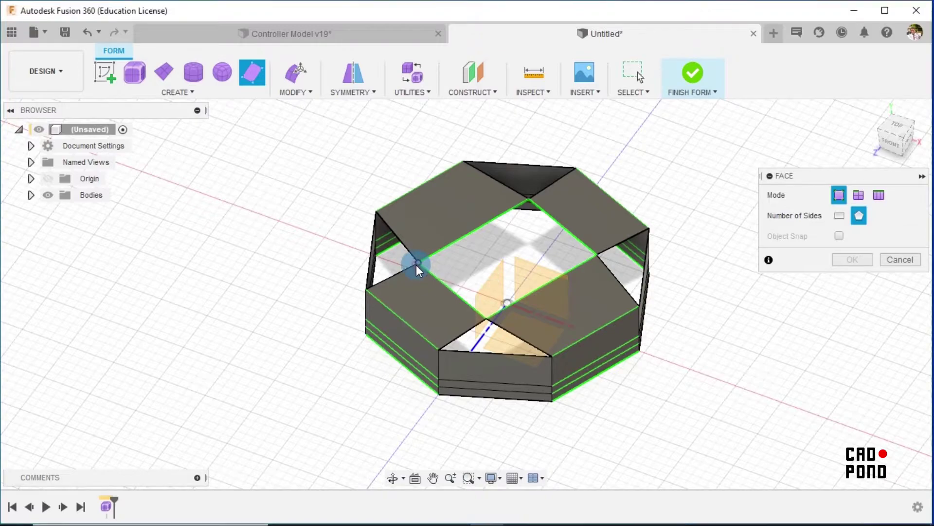
click(528, 201)
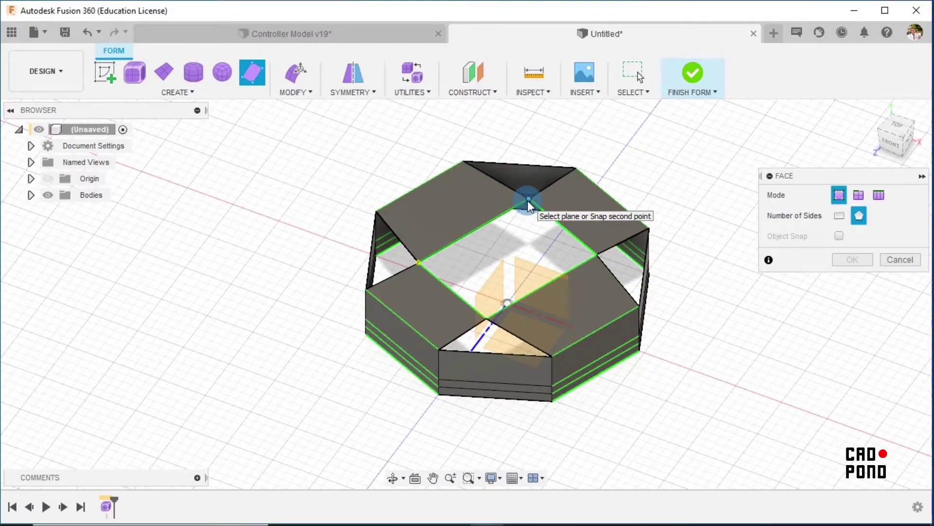
click(595, 255)
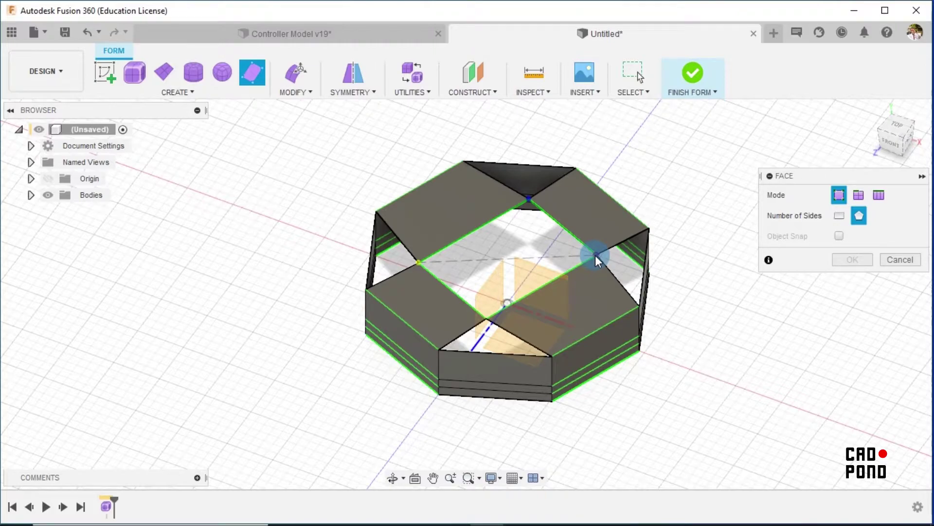
click(486, 319)
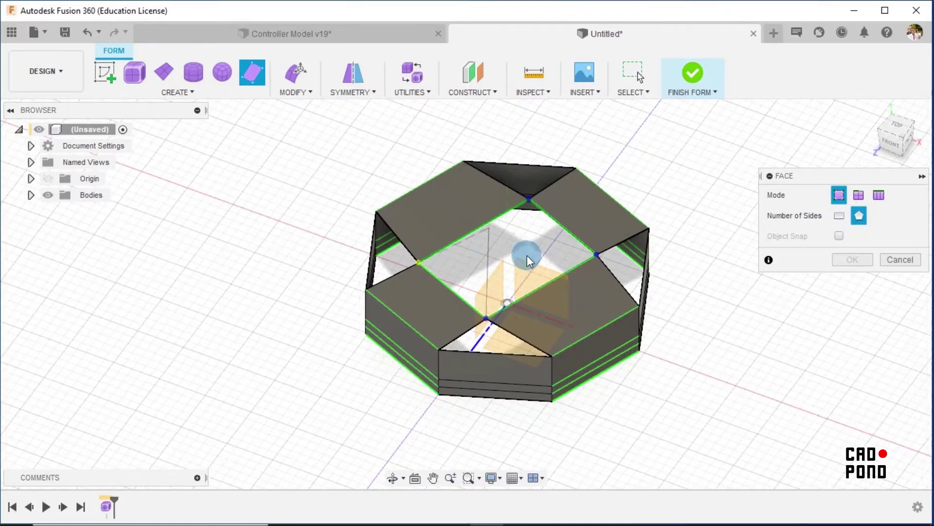
click(417, 261)
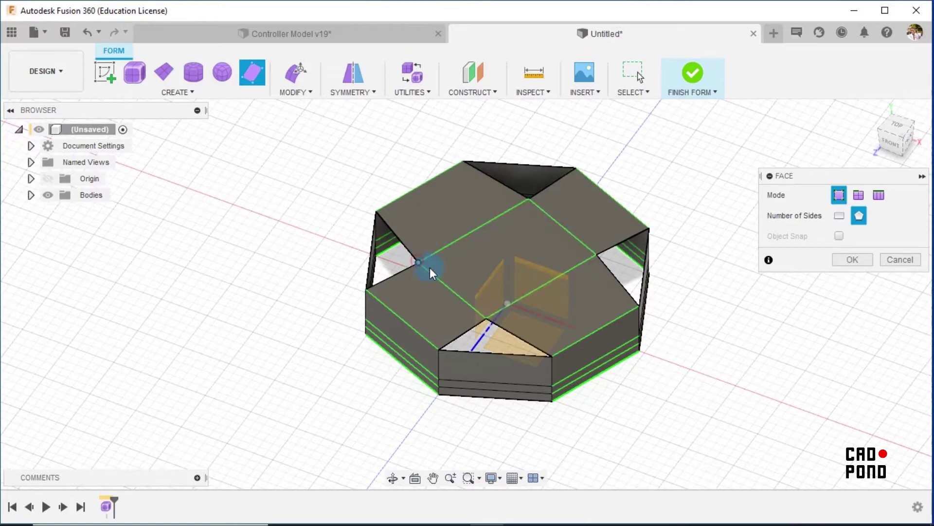
click(573, 331)
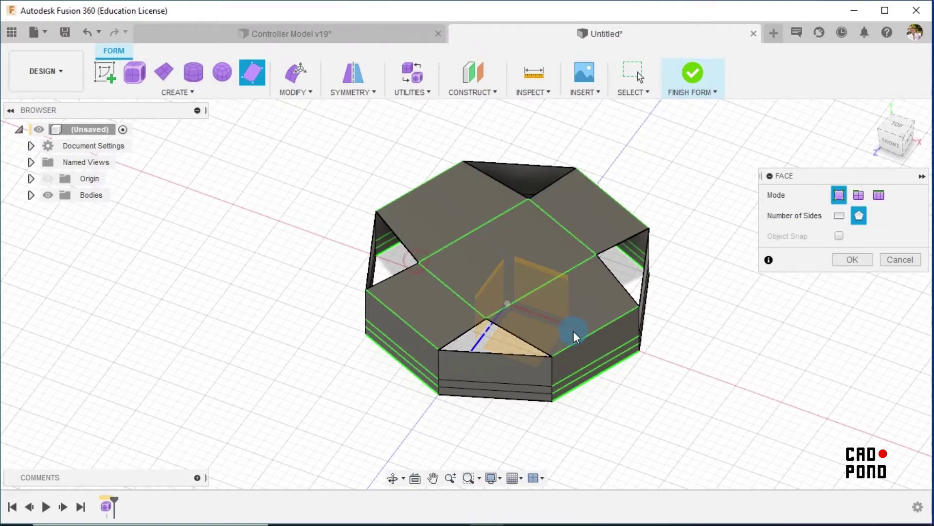
click(852, 259)
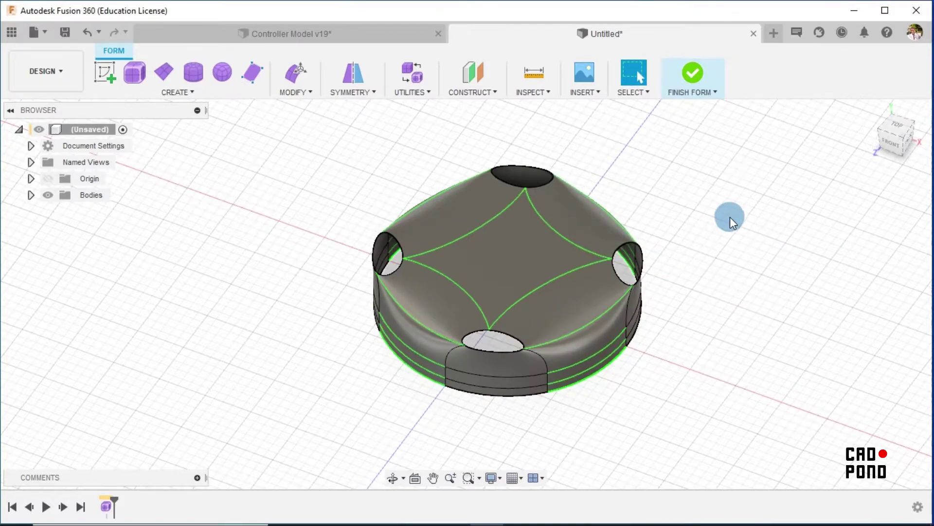
mouse_move(799, 310)
shift+middle_down()
mouse_move(792, 287)
mouse_move(803, 292)
shift+middle_up()
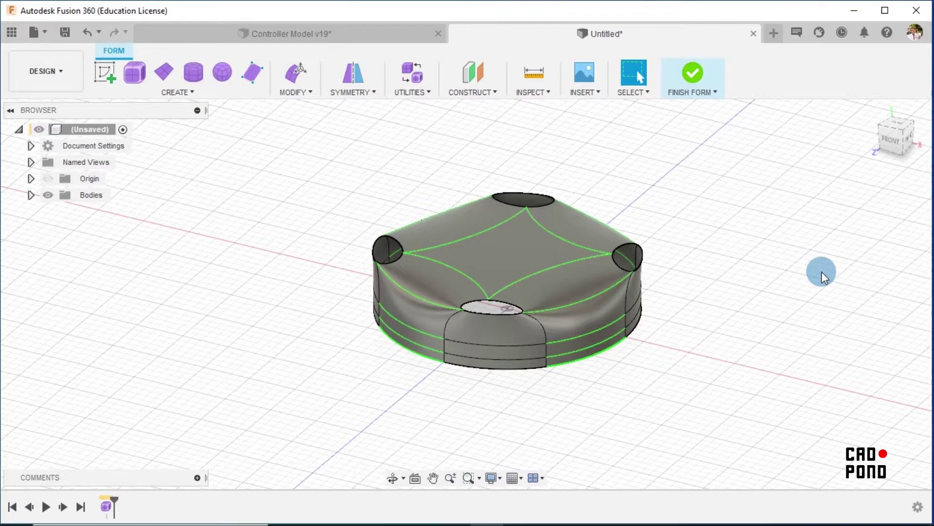
- In box display, move the central top face straight down 3 mm with Edit Form
key(alt+1)
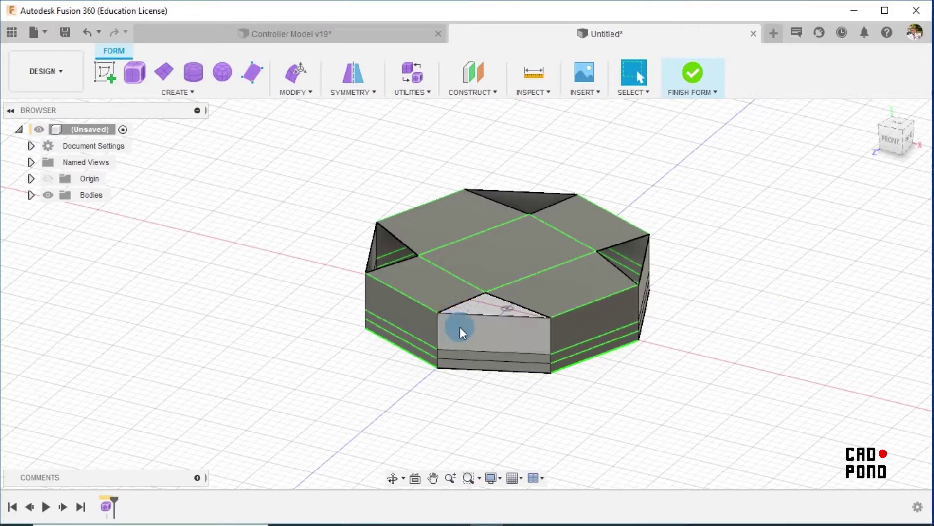
click(291, 74)
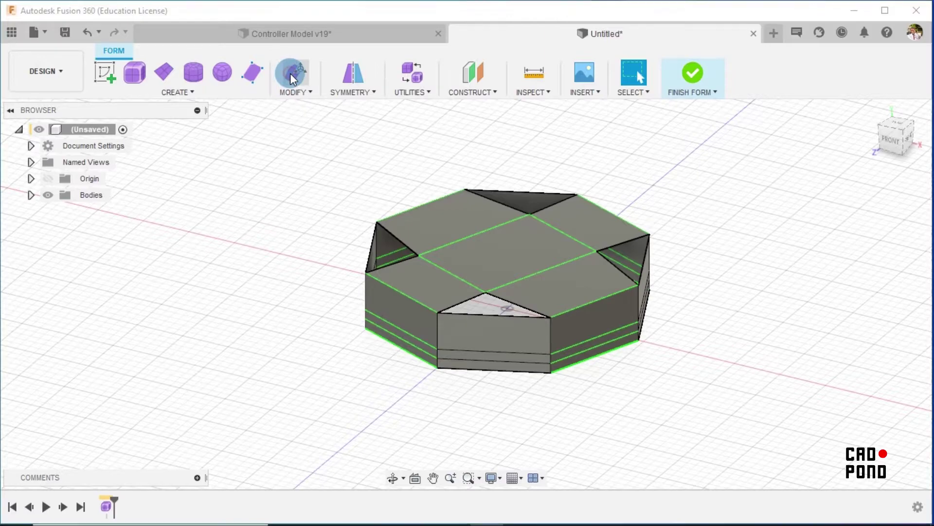
click(518, 267)
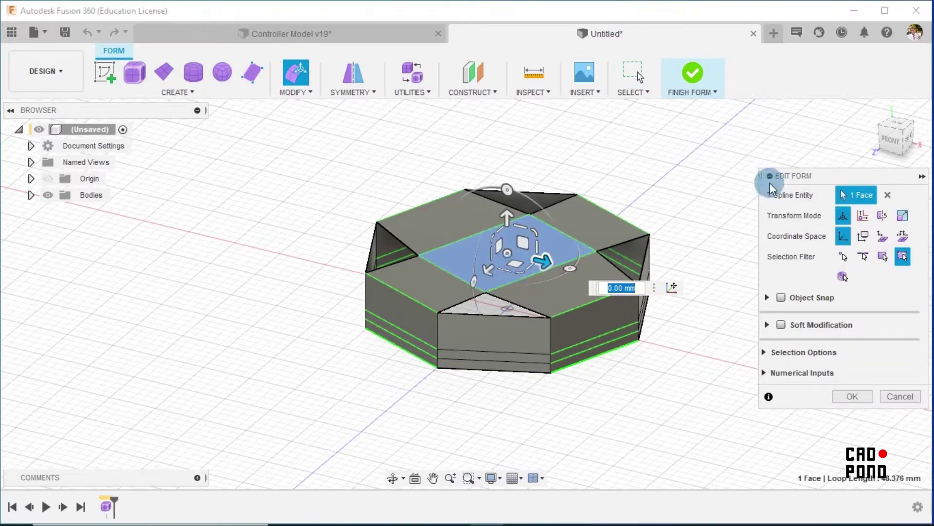
click(901, 144)
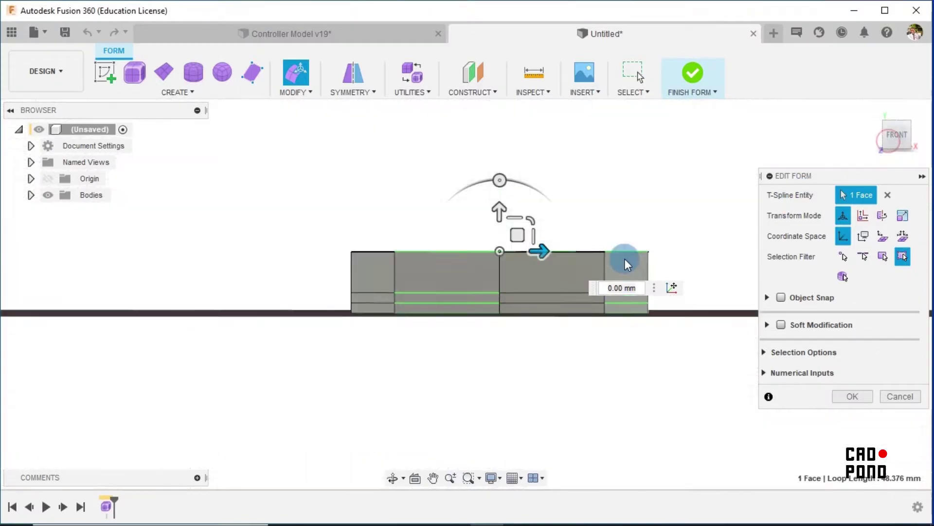
drag(499, 209, 500, 239)
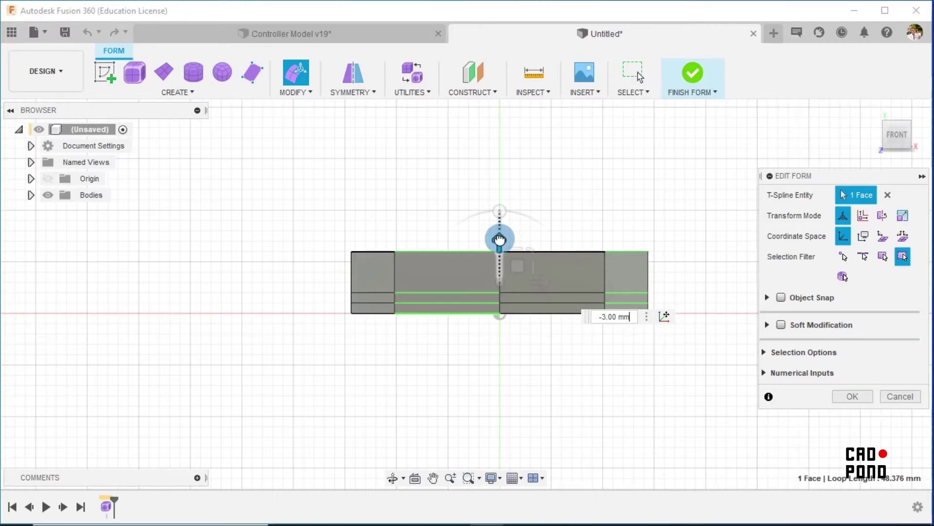
shift+middle_drag(636, 187, 610, 214)
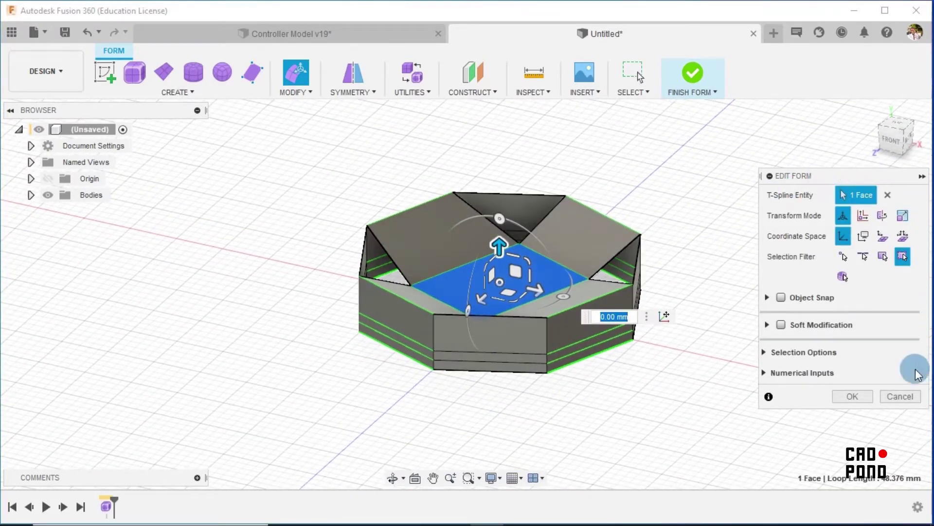
click(860, 399)
shift+middle_drag(765, 334, 584, 225)
key(Escape)
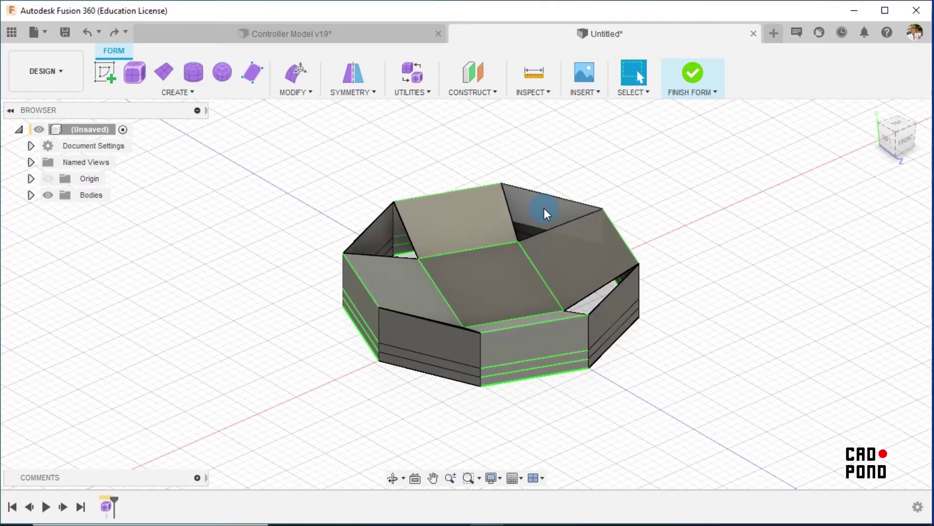
- Move the upper intermediate edge loop of the side wall up 1 mm with Edit Form
shift+middle_drag(736, 292, 569, 292)
click(308, 84)
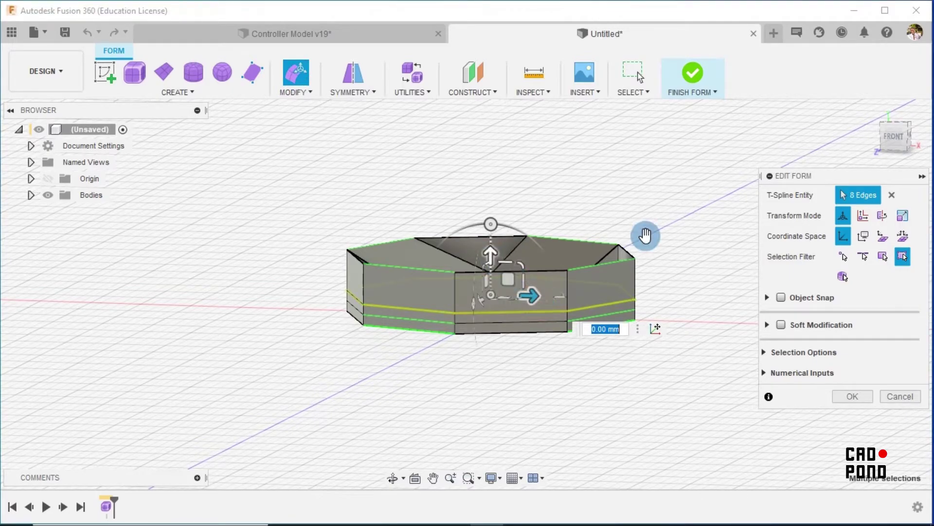
click(894, 138)
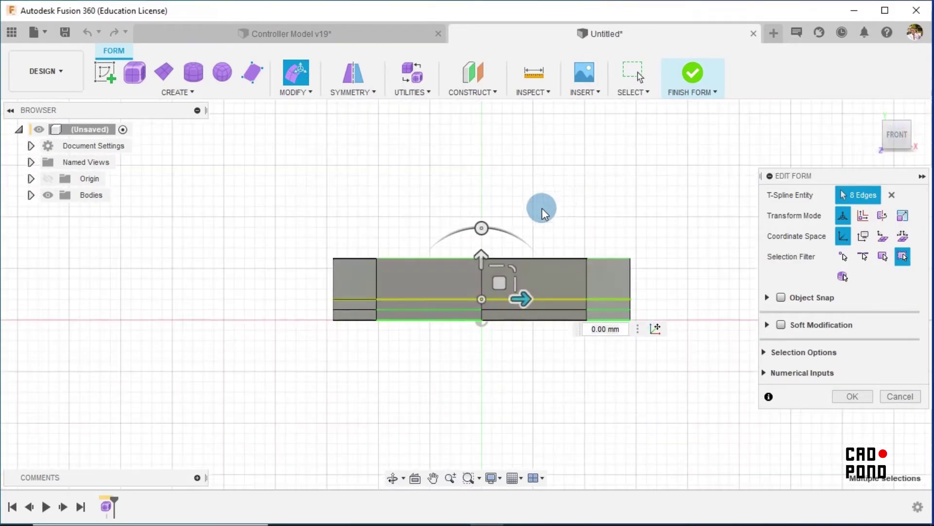
drag(474, 253, 477, 251)
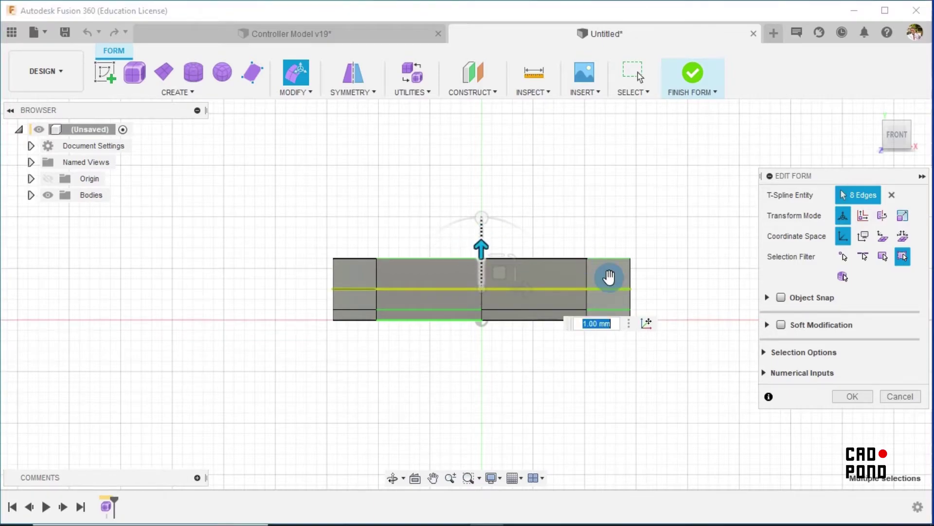
click(852, 396)
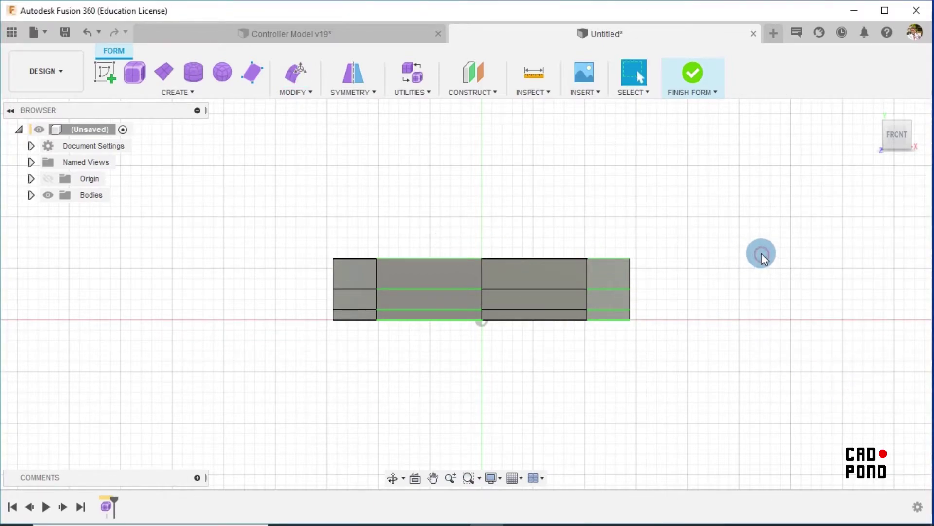
- Delete the topmost side-wall face between two flaps together with its symmetric counterparts
key(F6)
click(514, 331)
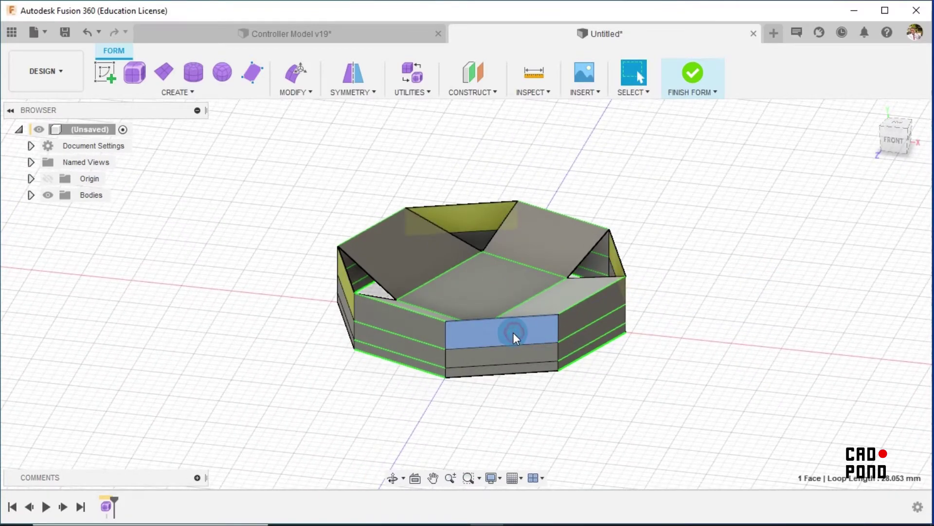
right_click(513, 332)
click(483, 313)
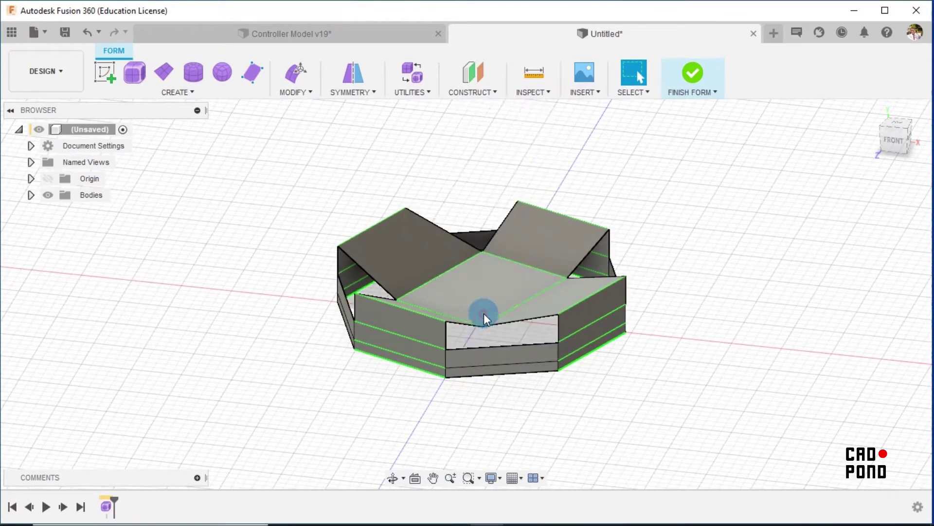
- Create a multiple-sided triangular face joining the front gap's left vertical edge to the inner corner of the flaps
click(253, 73)
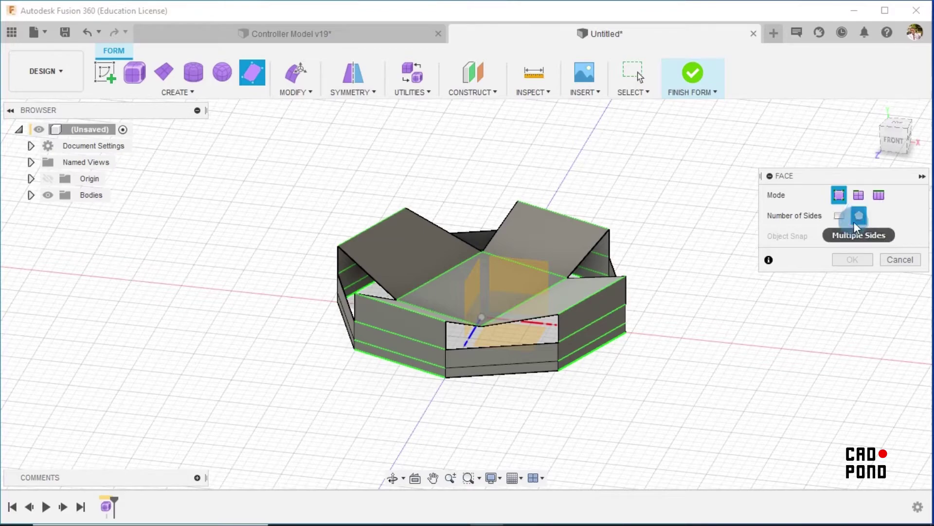
shift+middle_drag(734, 344, 628, 275)
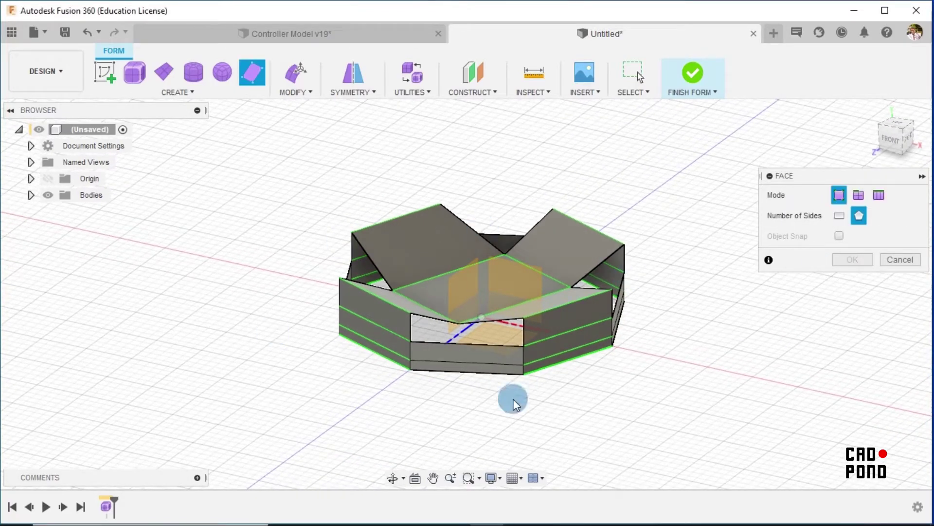
click(410, 341)
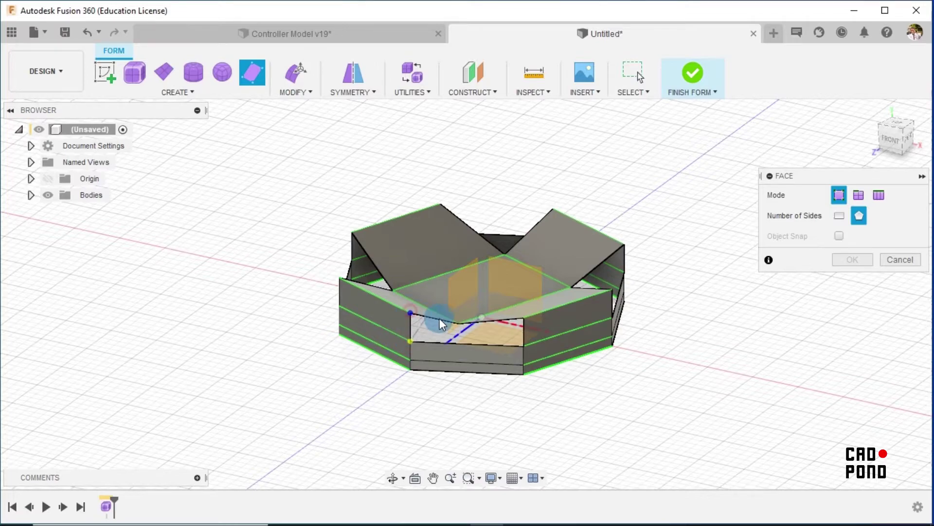
click(460, 323)
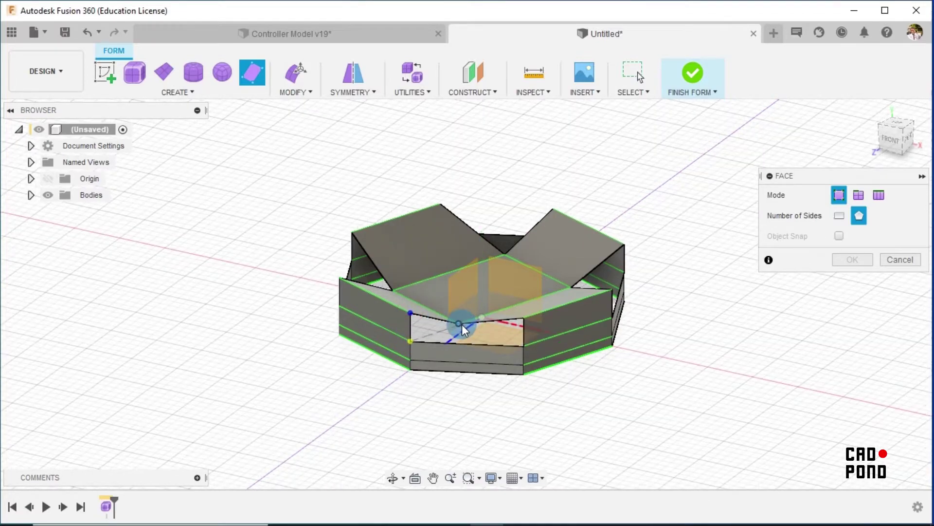
click(411, 340)
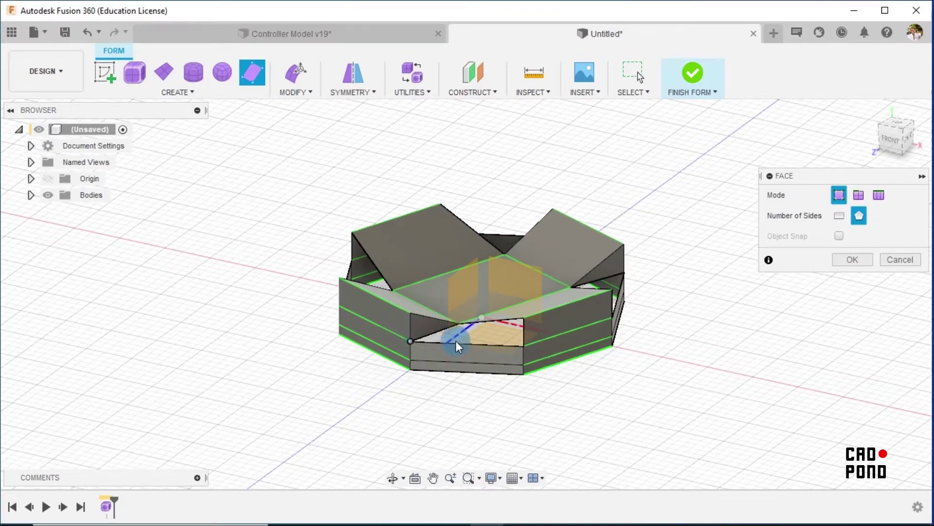
- Create the matching triangular face from the front gap's right vertical edge to the inner corner of the flaps
click(460, 324)
click(523, 345)
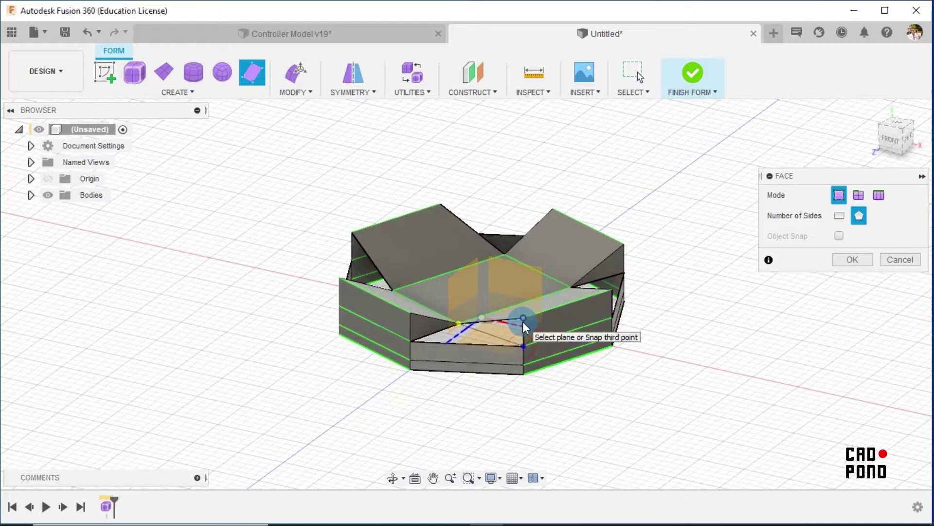
click(523, 320)
click(459, 323)
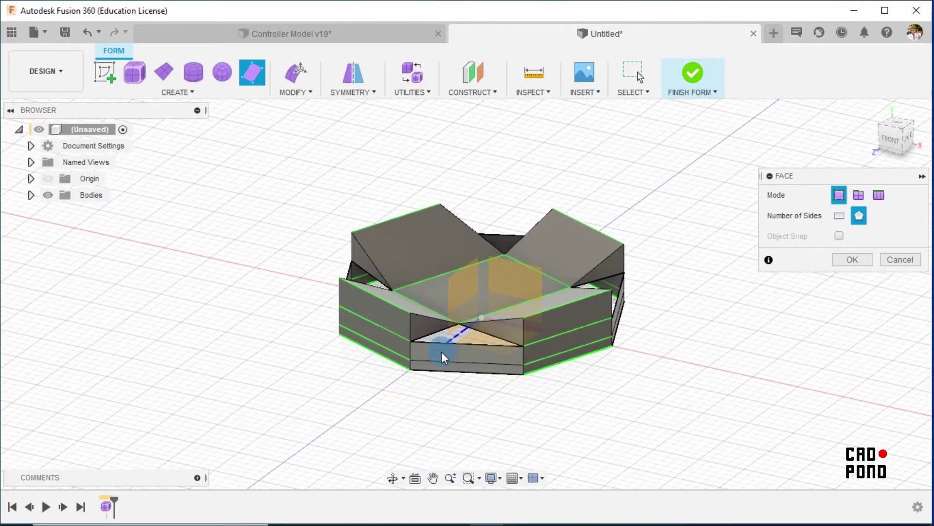
- Close the remaining gap with a triangular face between the wall's horizontal edge and the inner corner, and apply the faces
click(412, 340)
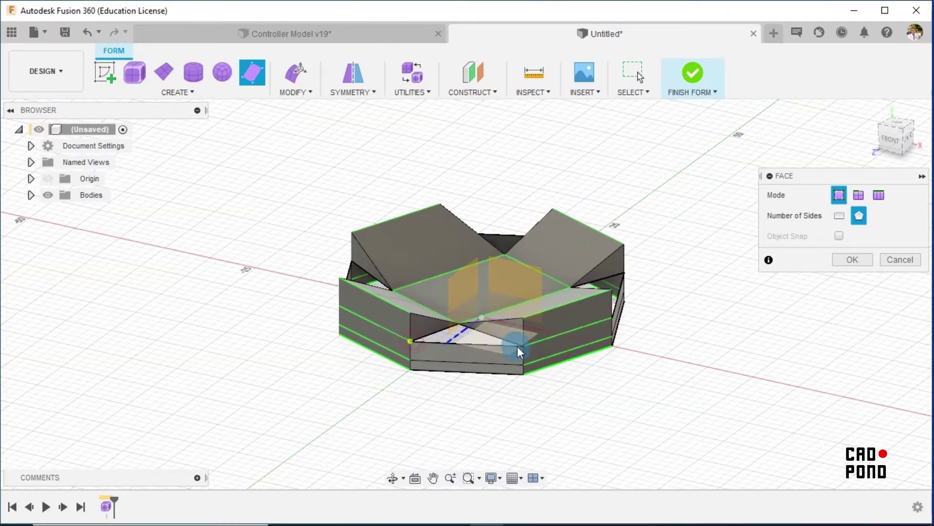
click(524, 347)
click(459, 324)
click(413, 339)
shift+middle_drag(419, 341, 777, 257)
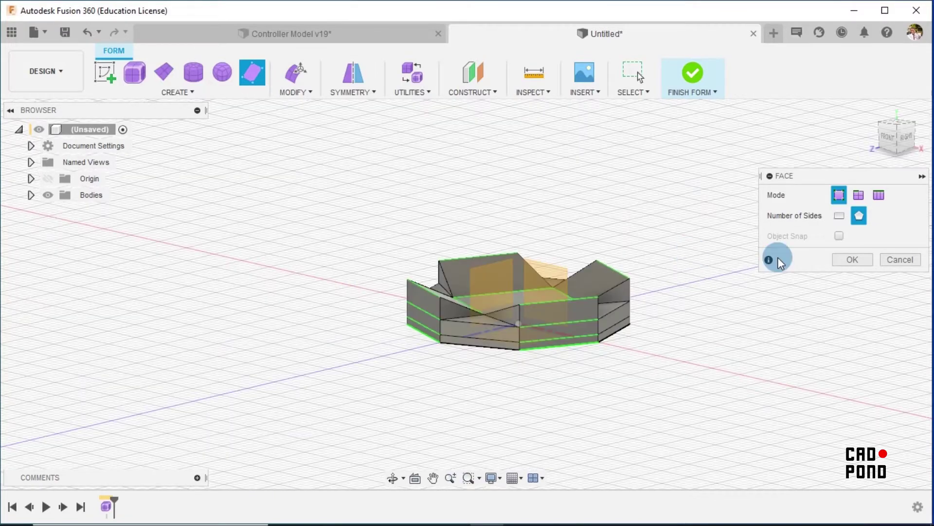
click(847, 261)
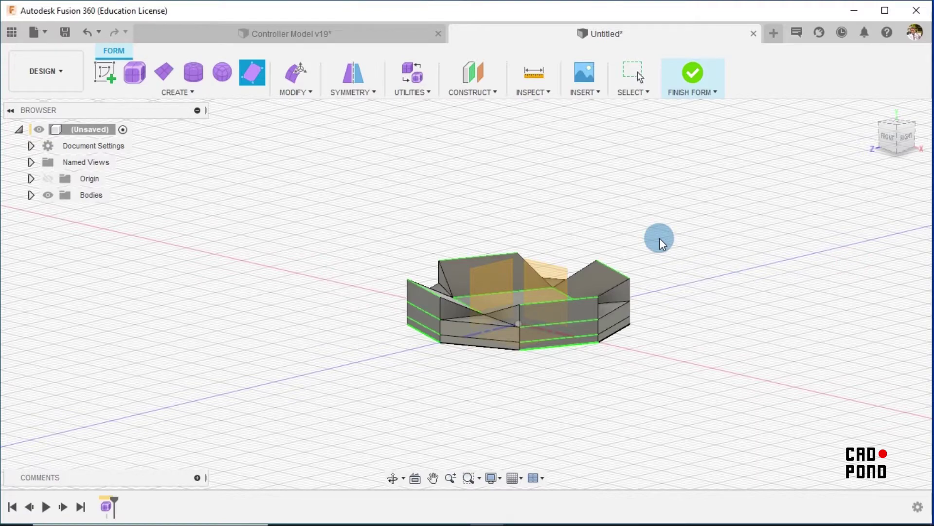
- Close the face creation and switch the body to smooth display
key(Escape)
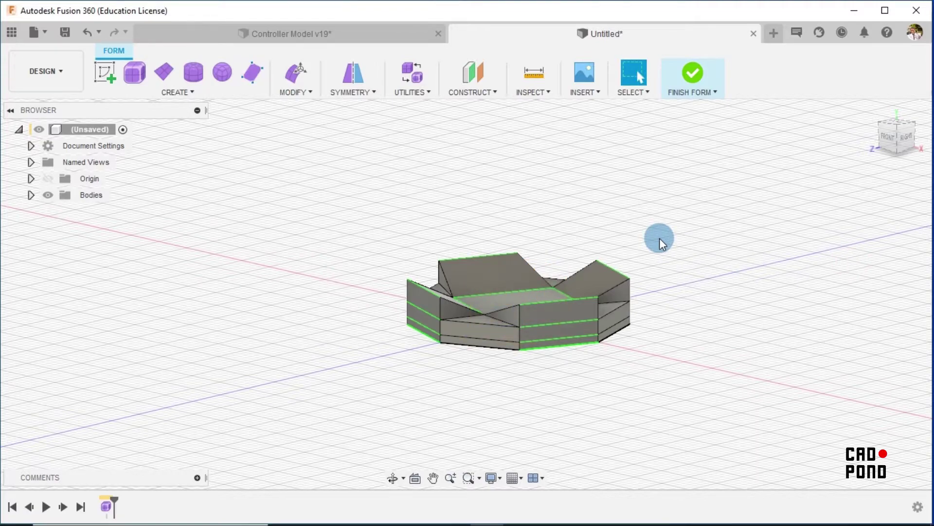
key(alt+3)
shift+middle_drag(669, 322, 693, 360)
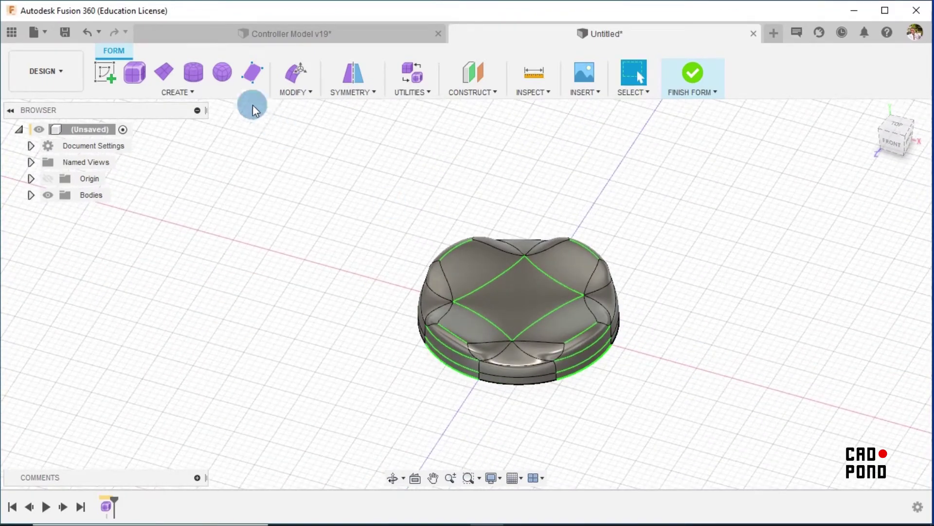
- Begin a crease on the side edges of all four raised flaps, down to the inner corners
click(307, 93)
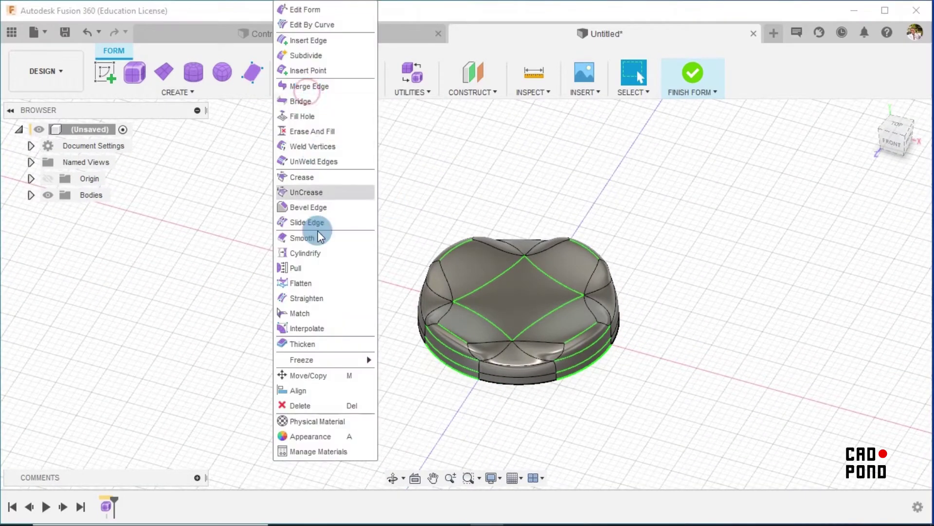
click(314, 178)
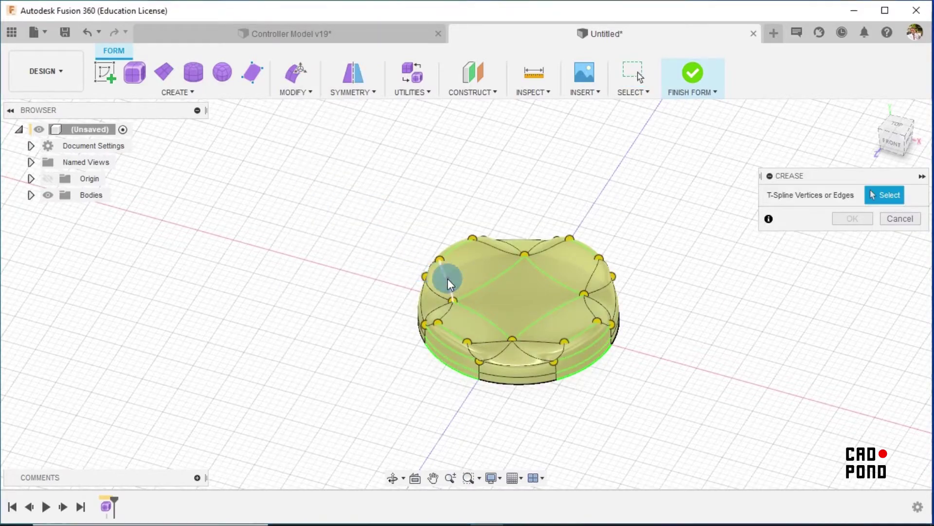
click(448, 256)
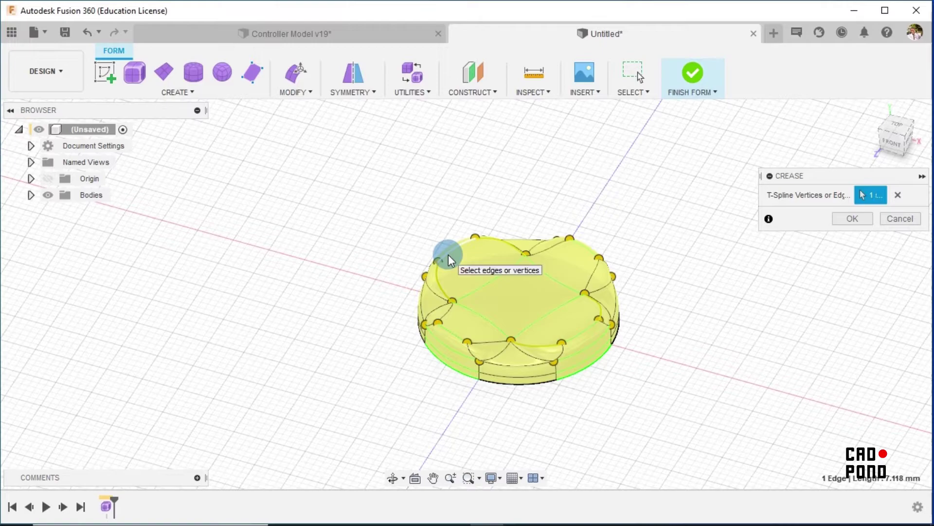
click(449, 255)
scroll(449, 255, up, 3)
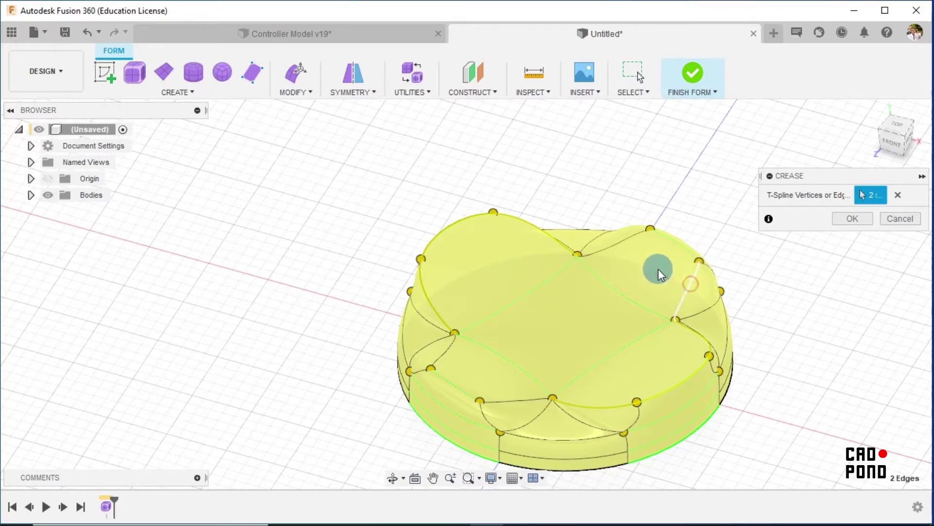
click(668, 257)
click(671, 244)
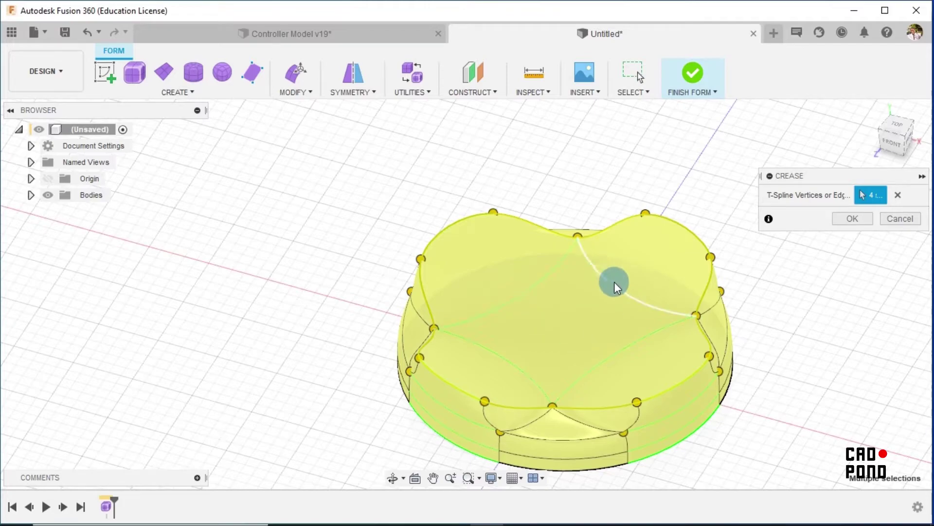
- Add the four edges of the central recessed rectangle to the crease and apply it
click(521, 297)
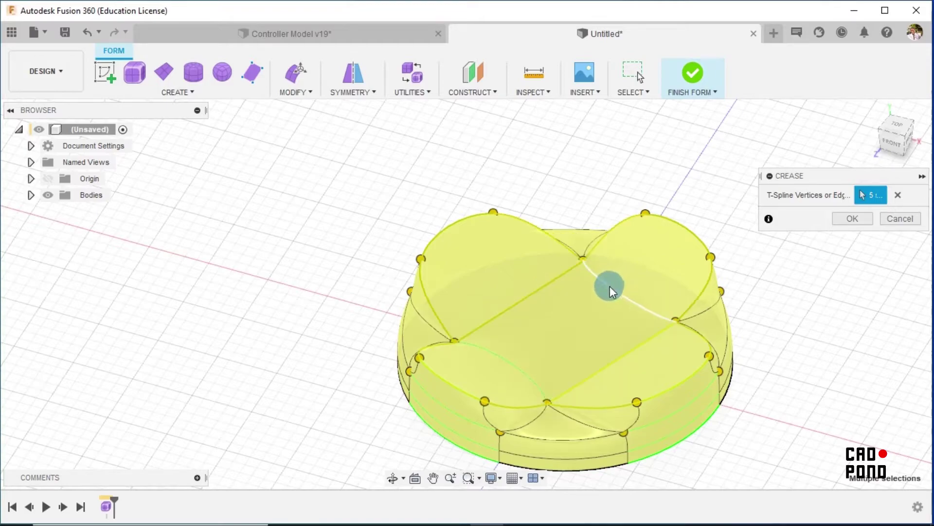
click(610, 285)
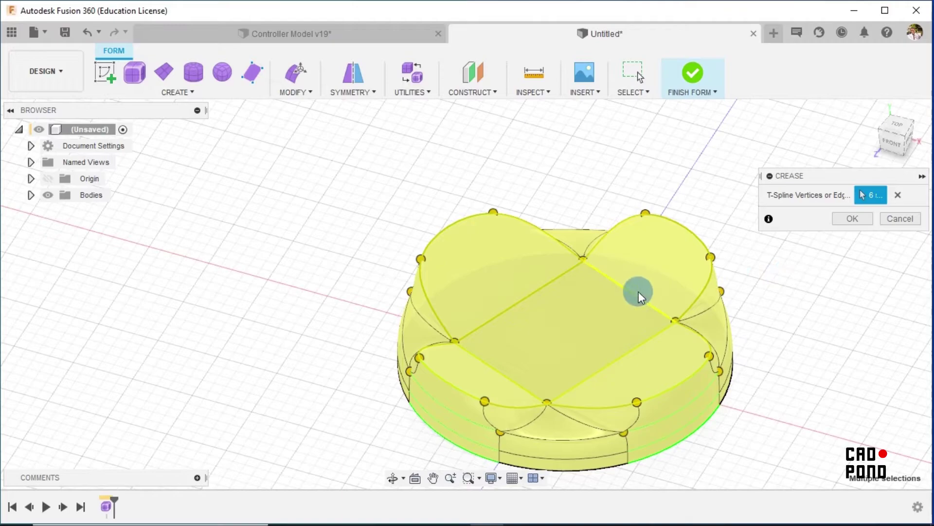
click(852, 220)
- Try to uncrease the edges of the central recessed rectangle, and undo the change
click(620, 285)
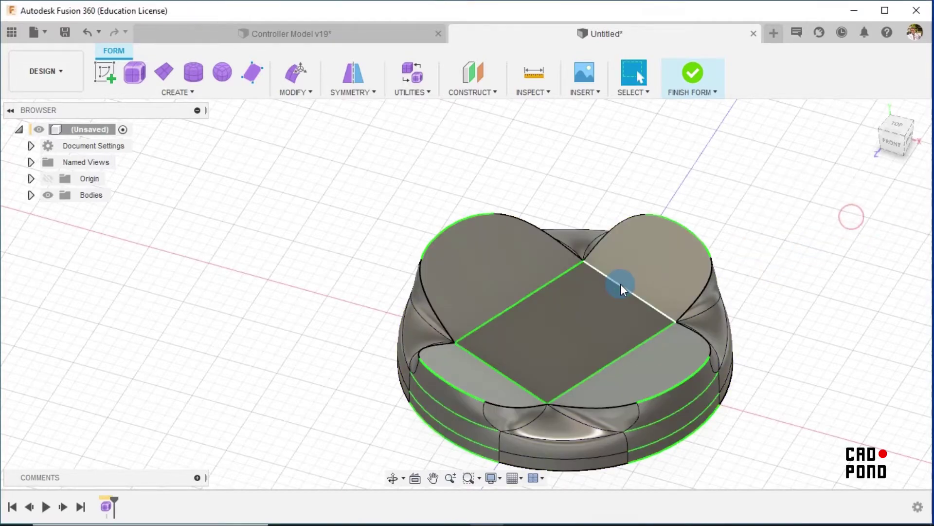
click(293, 89)
click(307, 193)
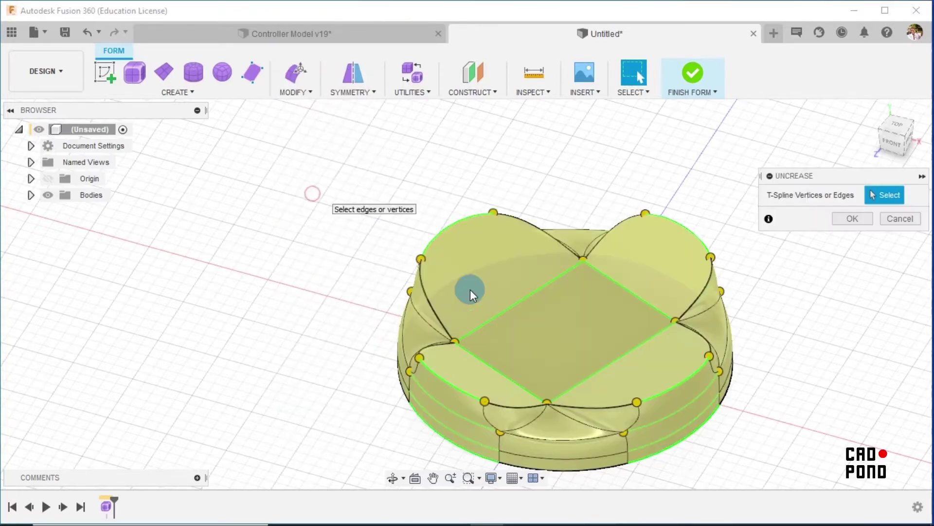
click(514, 308)
click(627, 281)
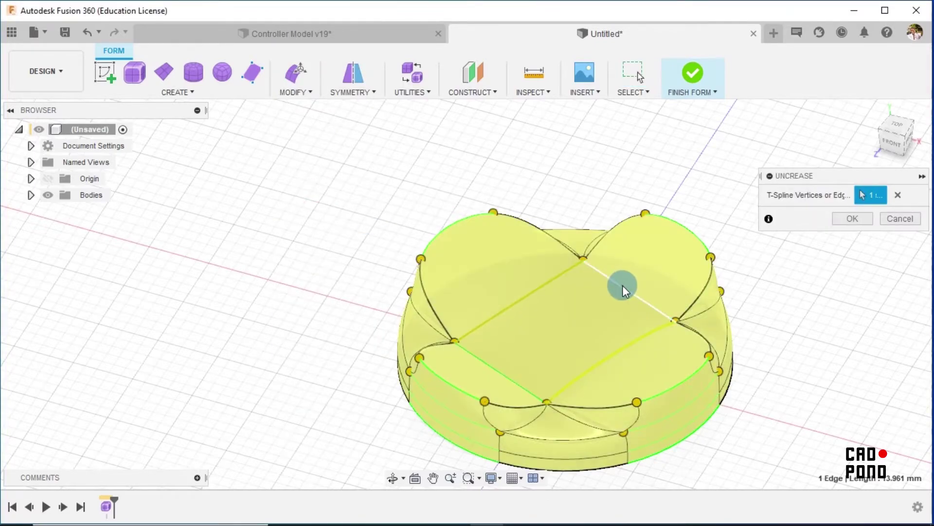
click(854, 220)
shift+middle_drag(806, 282, 833, 304)
click(317, 96)
key(ctrl+z)
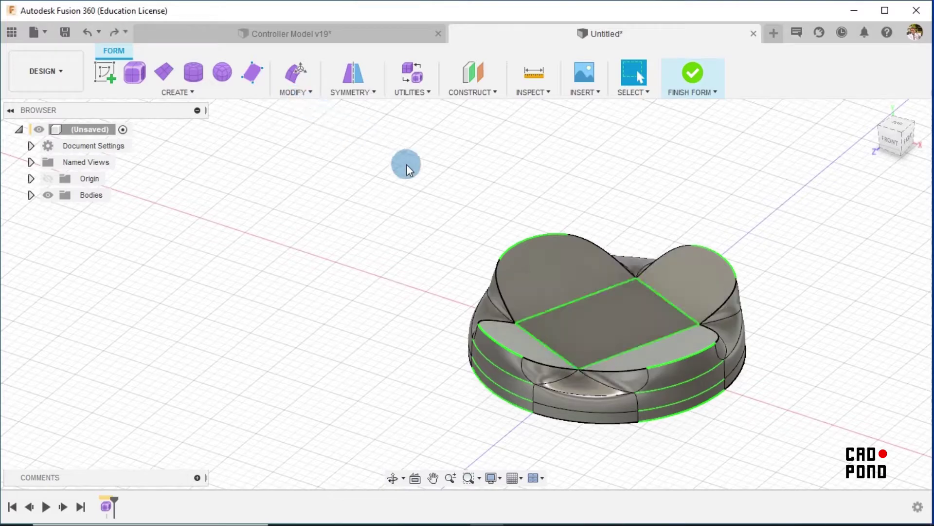
- From the top view, move a short edge of the central rectangle inward by about 0.769 mm and -1.923 mm with Edit Form
shift+middle_drag(817, 273, 852, 171)
click(900, 129)
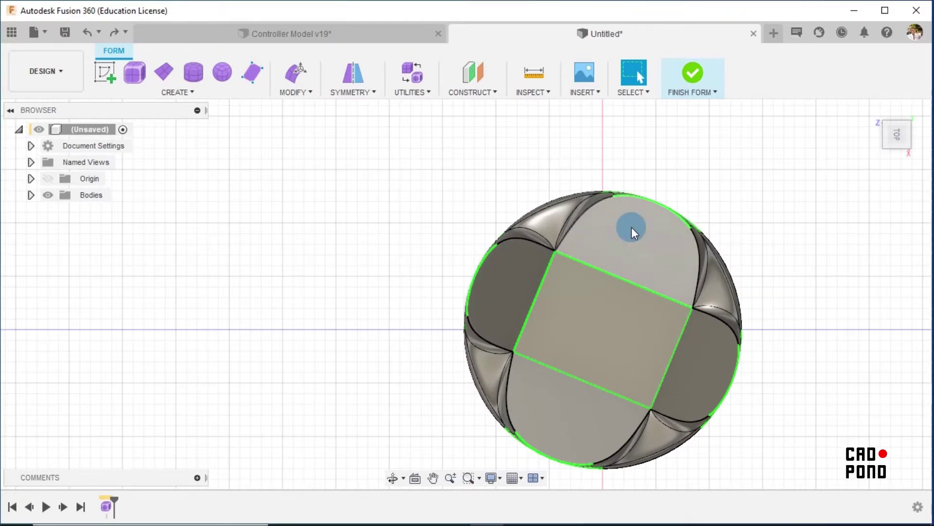
click(297, 69)
click(546, 267)
click(546, 268)
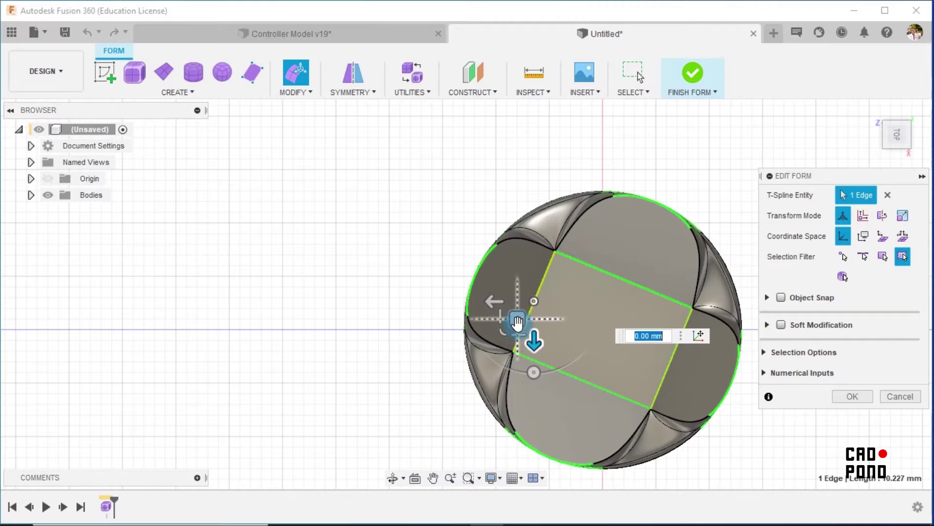
drag(517, 322, 538, 333)
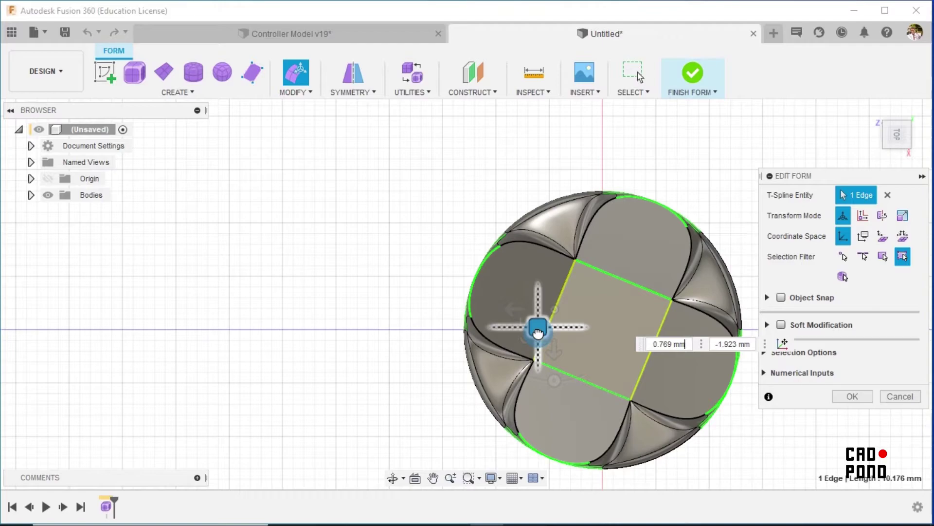
drag(538, 333, 538, 334)
key(Tab)
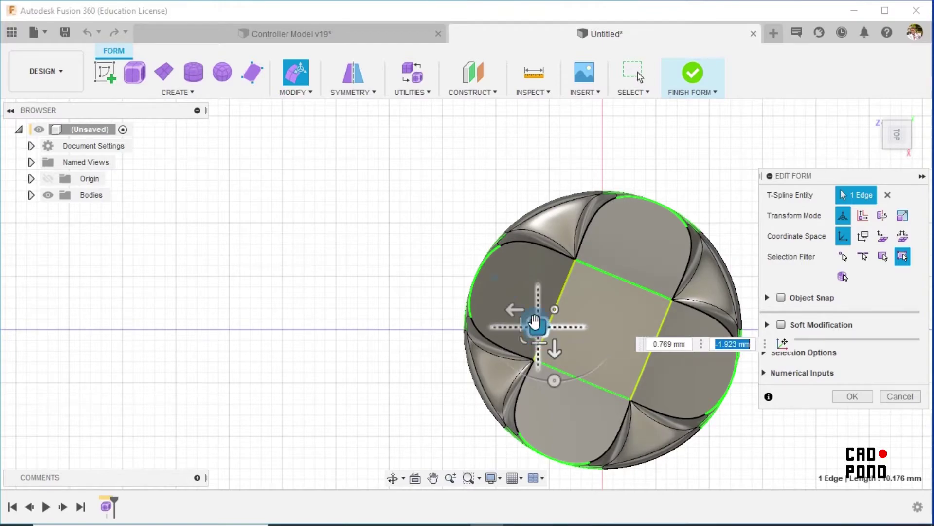
shift+middle_drag(402, 284, 311, 204)
click(854, 395)
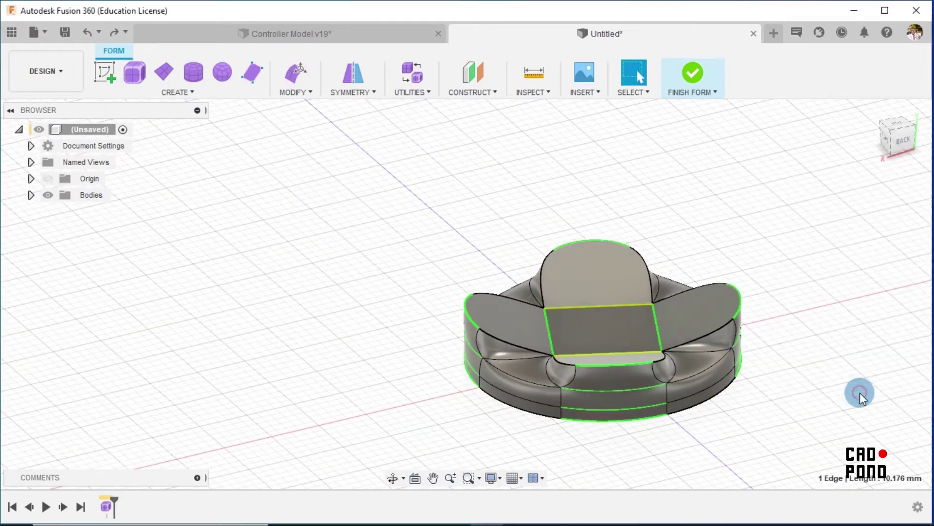
- Close the open underside with one multiple-sided face through the eight bottom corner vertices, picking them in box display
click(876, 114)
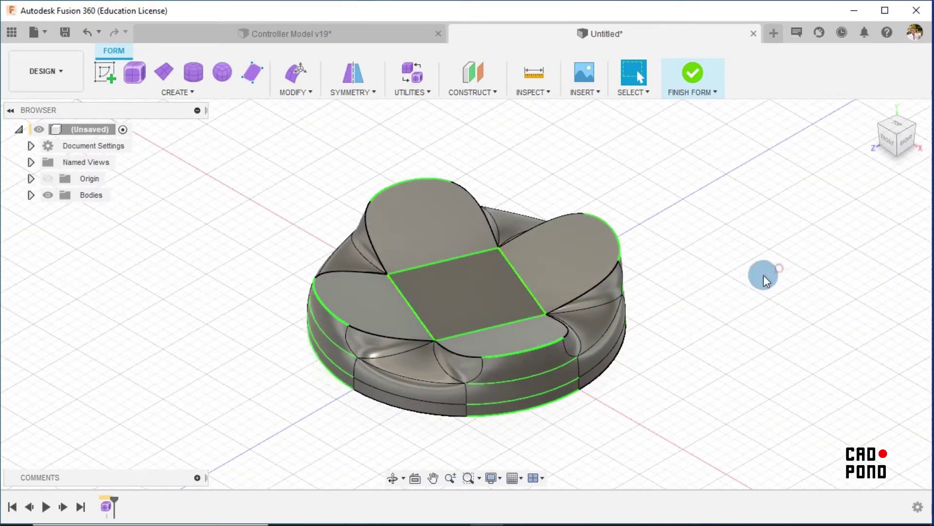
shift+middle_drag(758, 308, 725, 264)
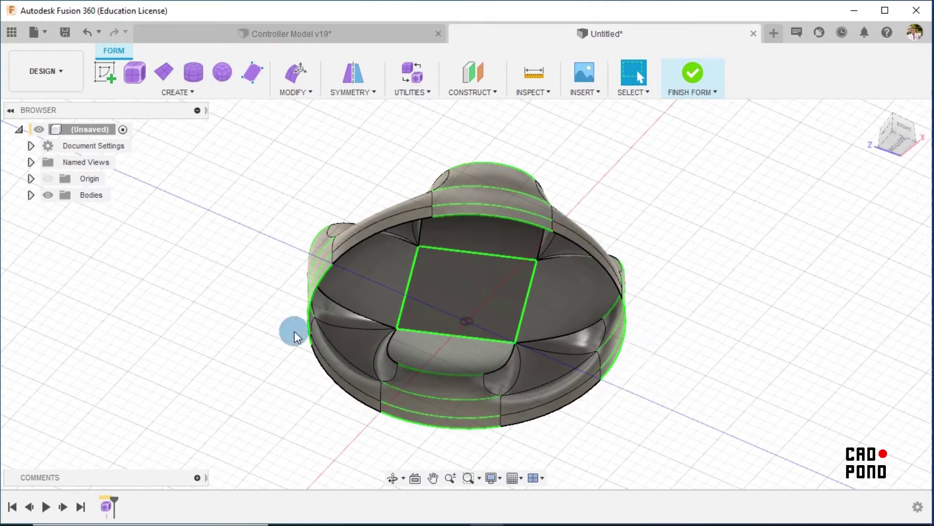
click(254, 75)
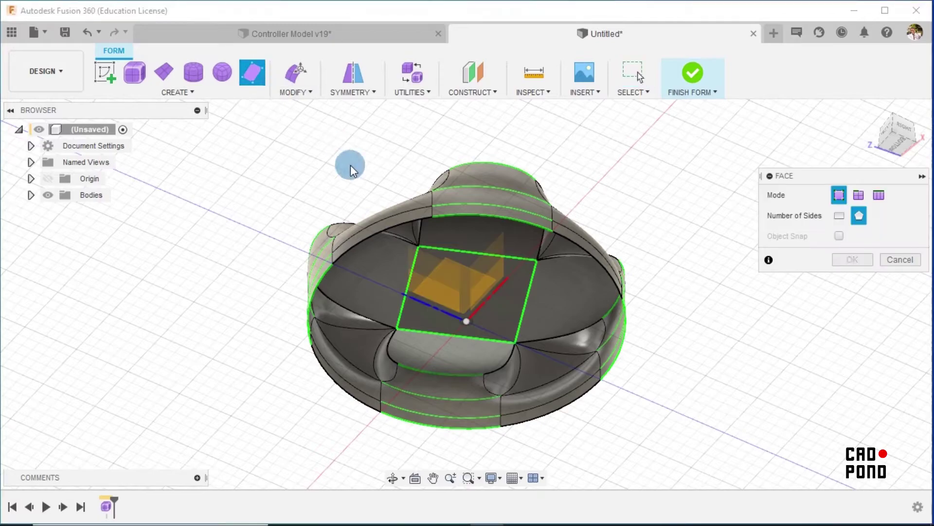
click(331, 263)
key(alt+1)
click(429, 205)
click(638, 295)
click(615, 386)
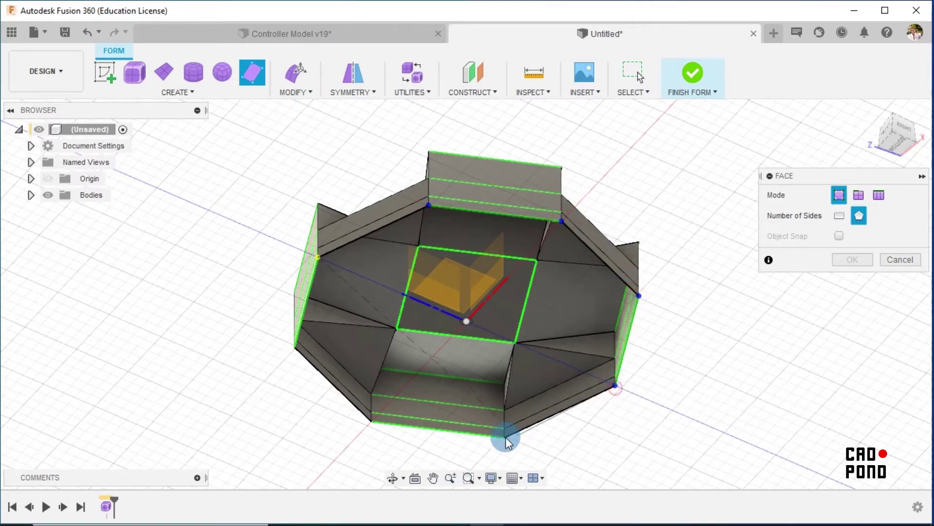
click(504, 436)
click(371, 421)
click(294, 347)
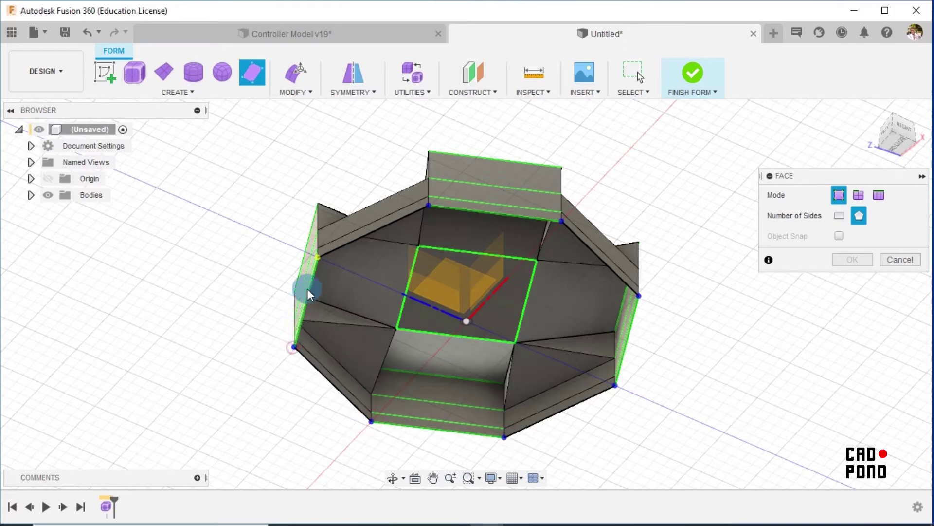
click(316, 257)
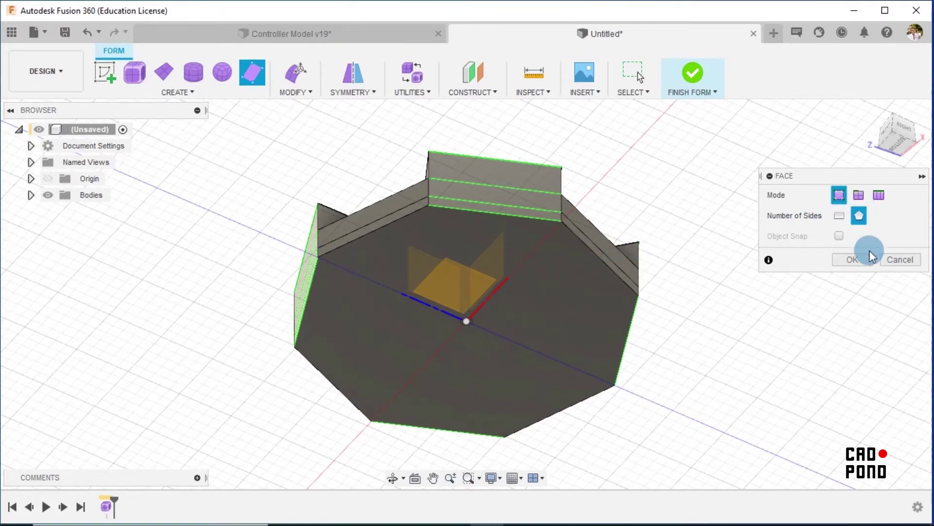
click(852, 260)
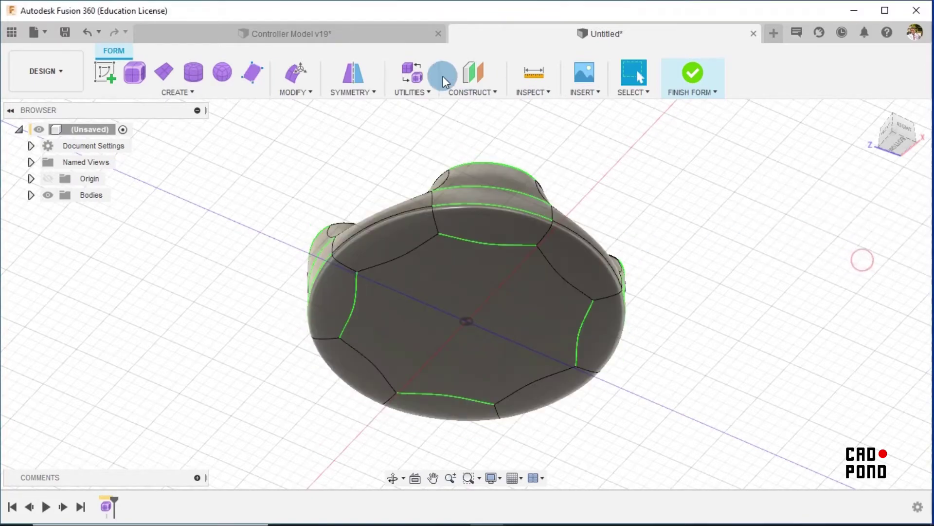
- Crease all eight perimeter edges of the new bottom face
shift+middle_drag(666, 180, 686, 190)
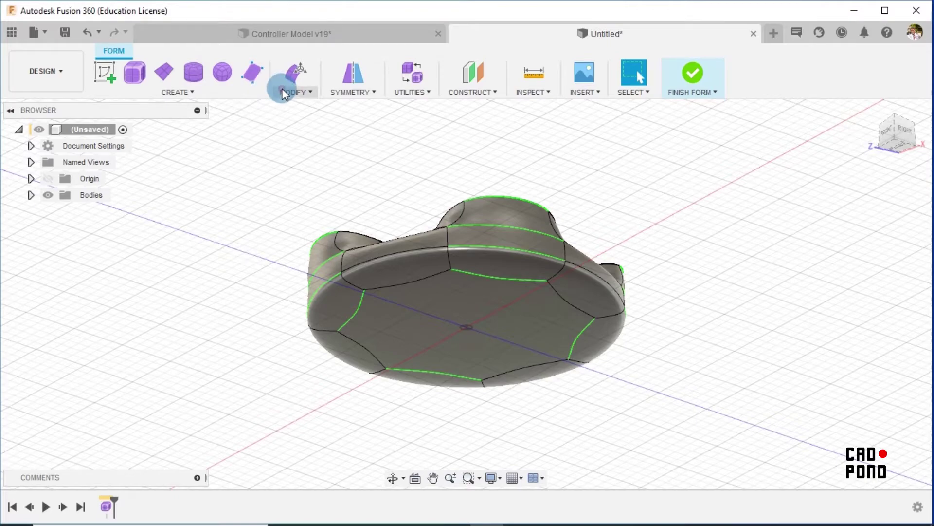
click(282, 89)
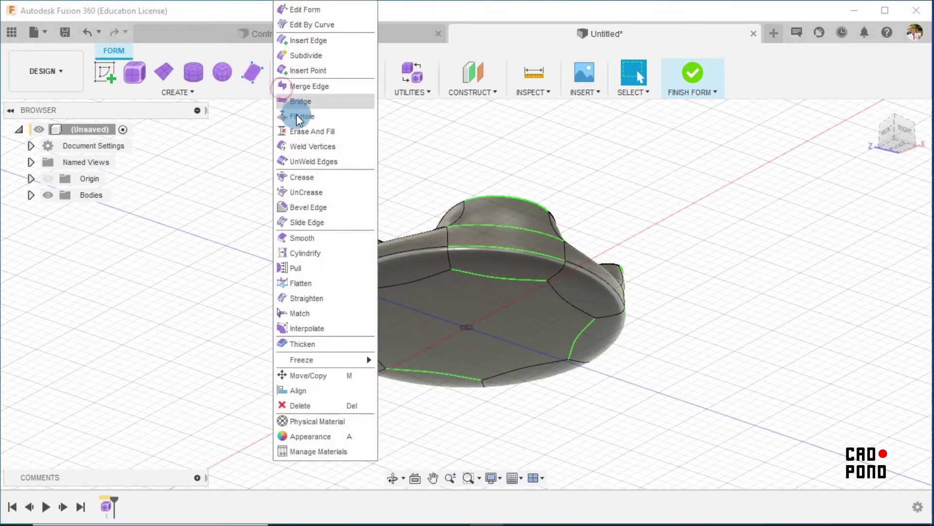
click(310, 178)
click(412, 282)
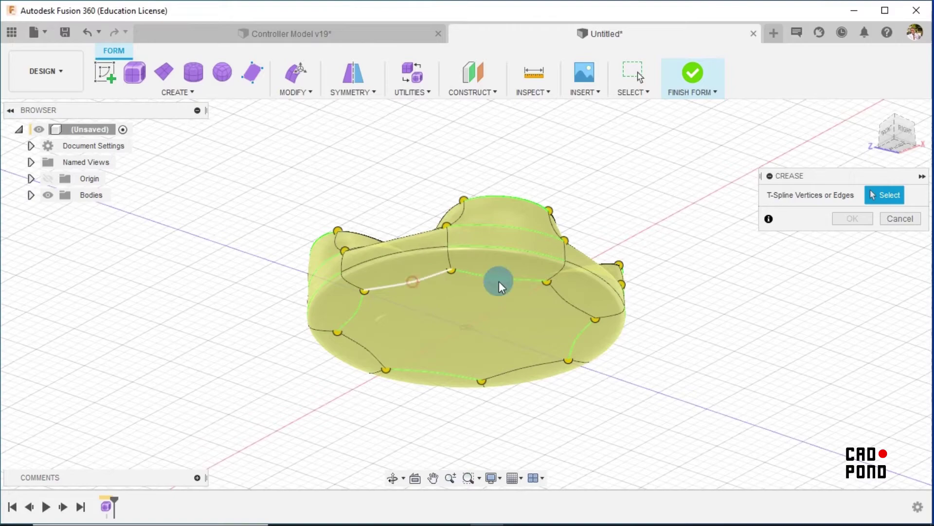
click(501, 278)
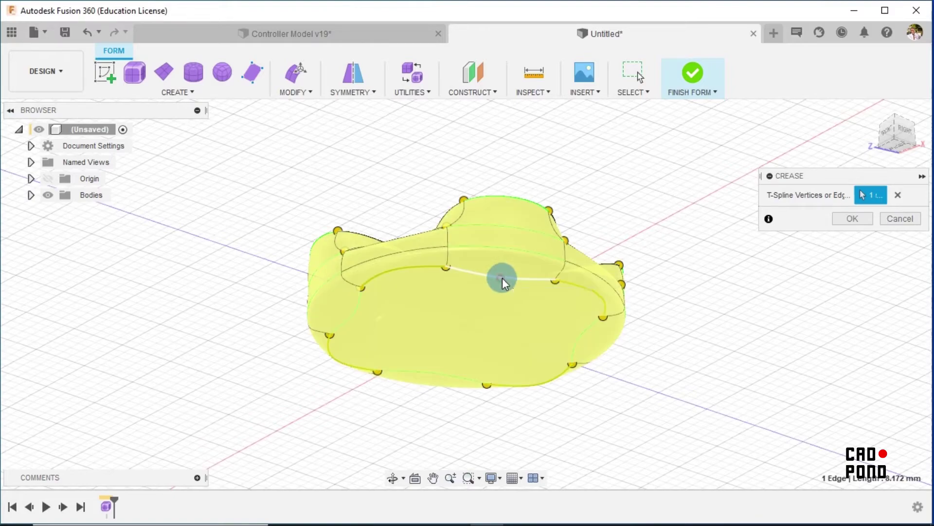
click(592, 332)
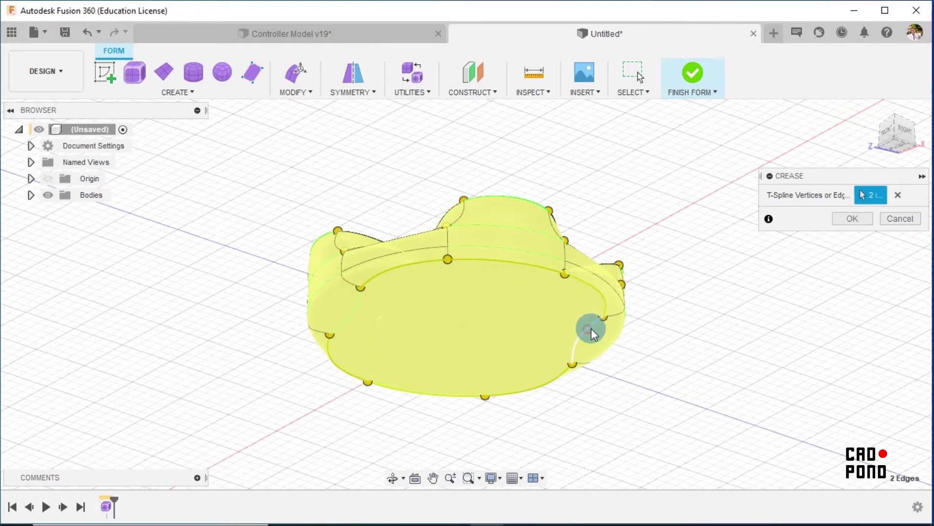
click(591, 328)
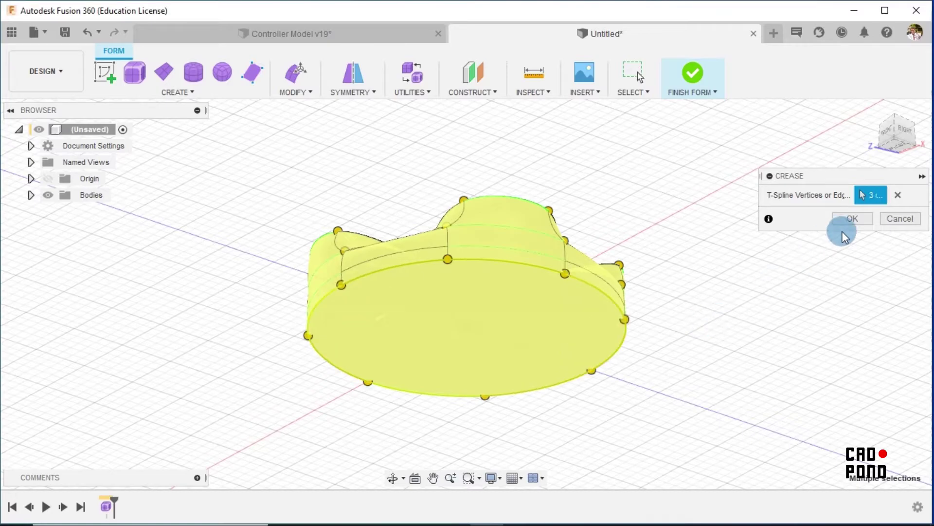
click(850, 218)
- Compare the body with the Xbox controller reference image in the browser, and finish the form in Fusion 360
shift+middle_drag(729, 172, 726, 286)
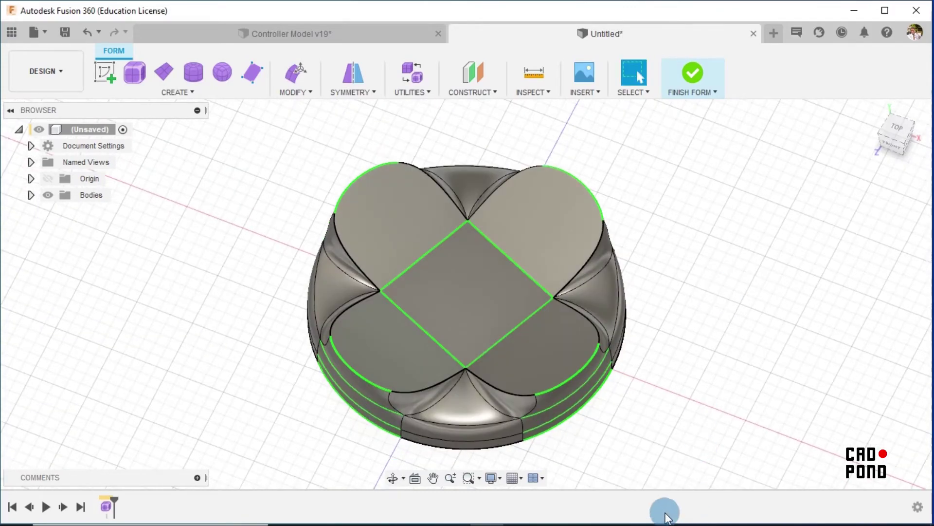
click(520, 511)
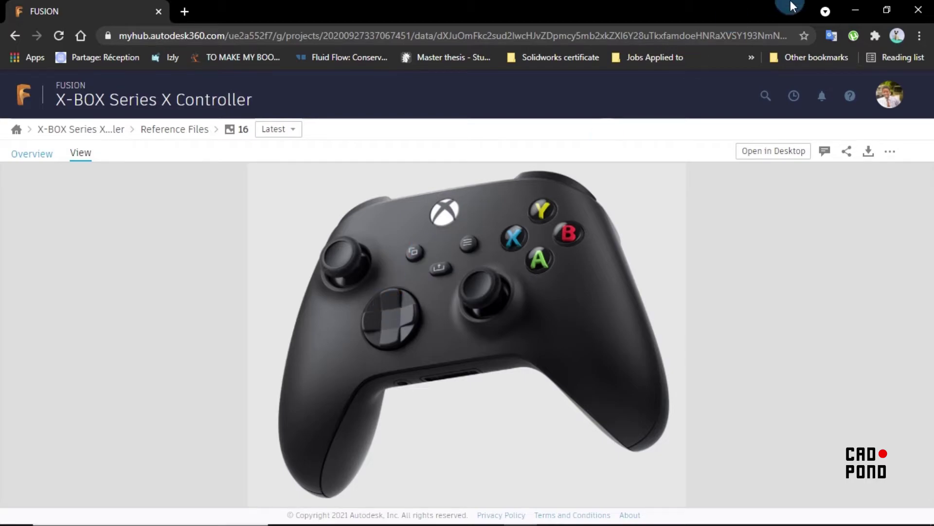
click(857, 12)
shift+middle_drag(736, 221, 773, 241)
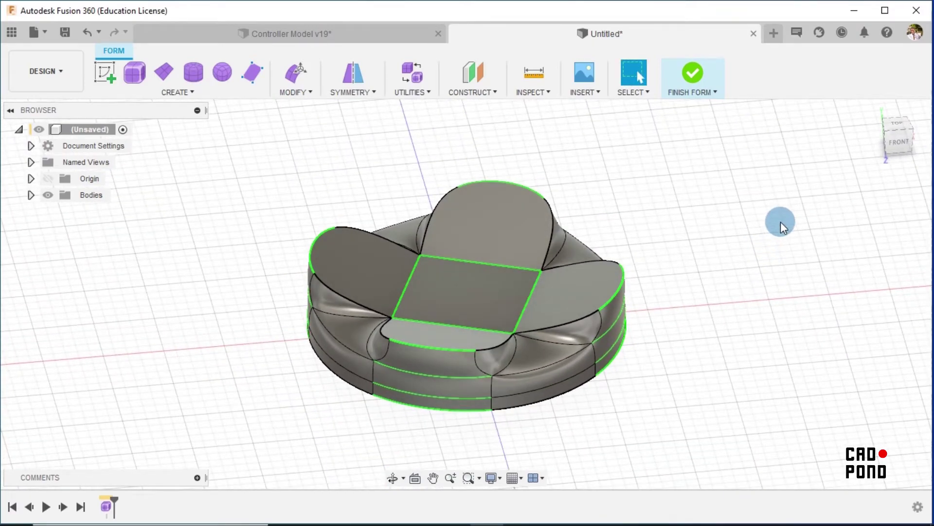
click(690, 74)
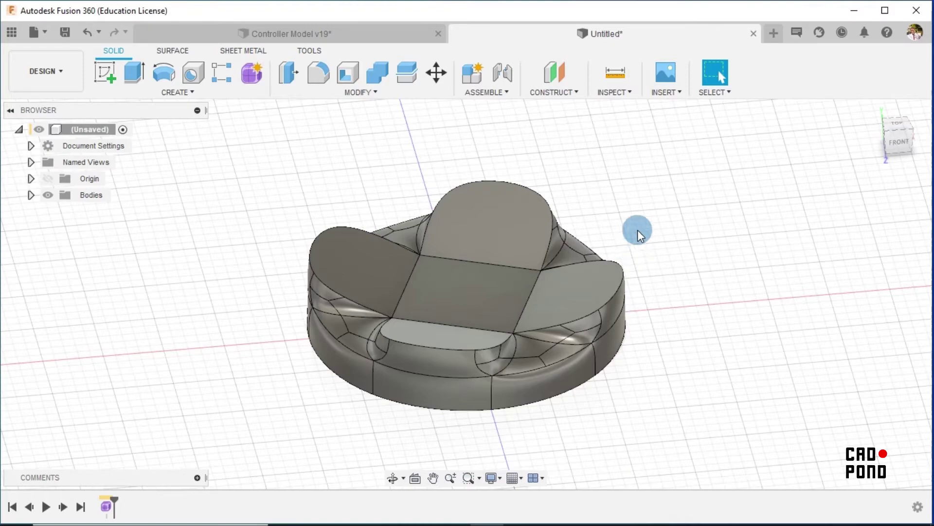
- Sketch a 29 mm diameter circle centred on the origin on the horizontal plane under the button body, and finish the sketch
shift+middle_drag(638, 229, 676, 209)
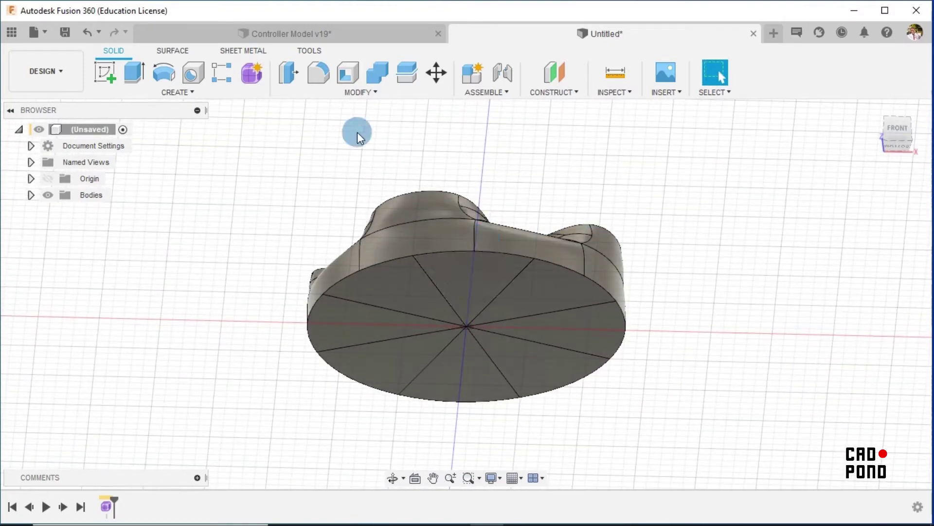
click(876, 110)
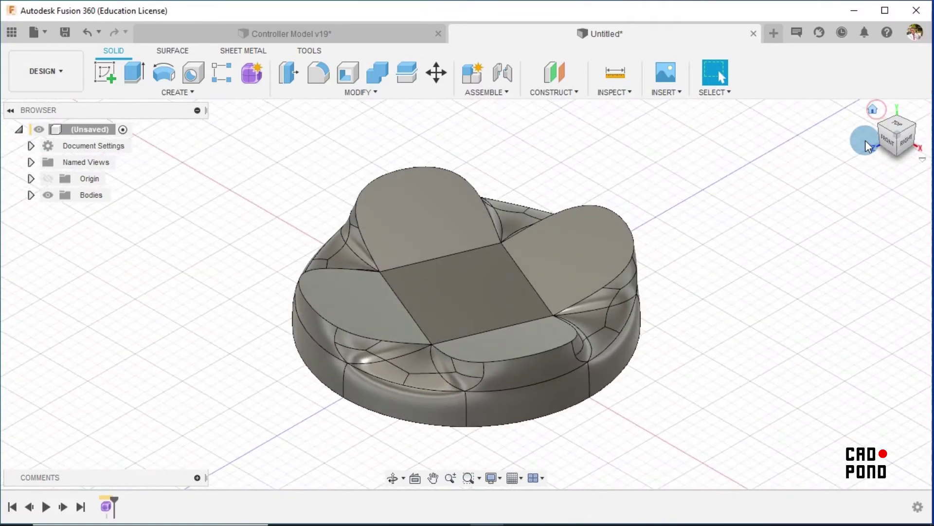
click(96, 66)
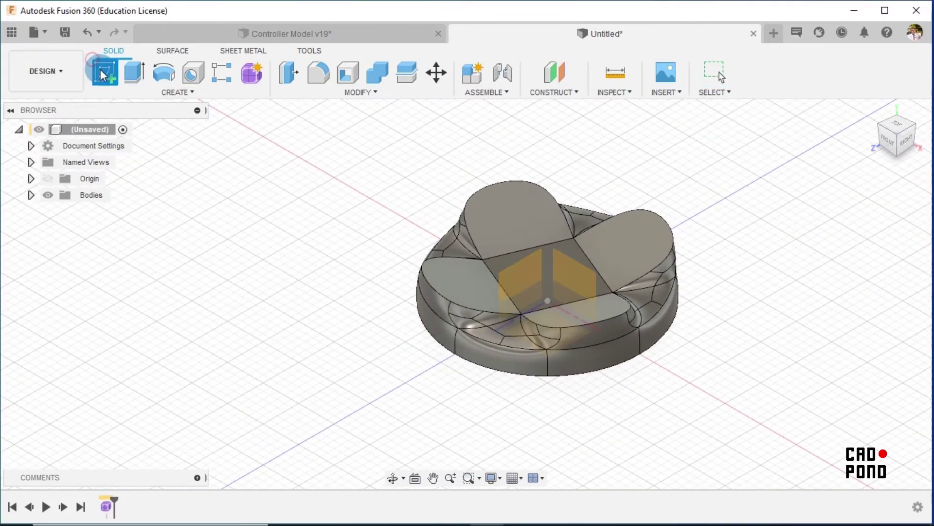
click(555, 329)
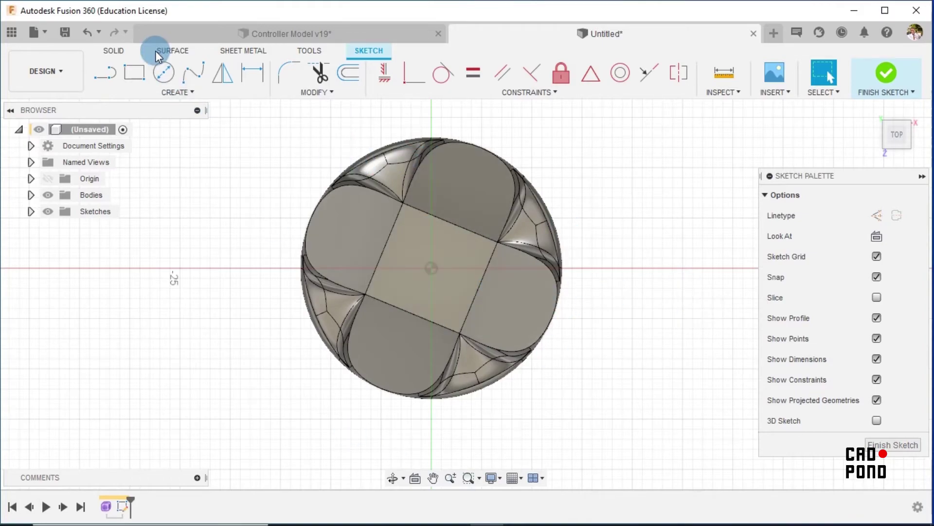
click(165, 73)
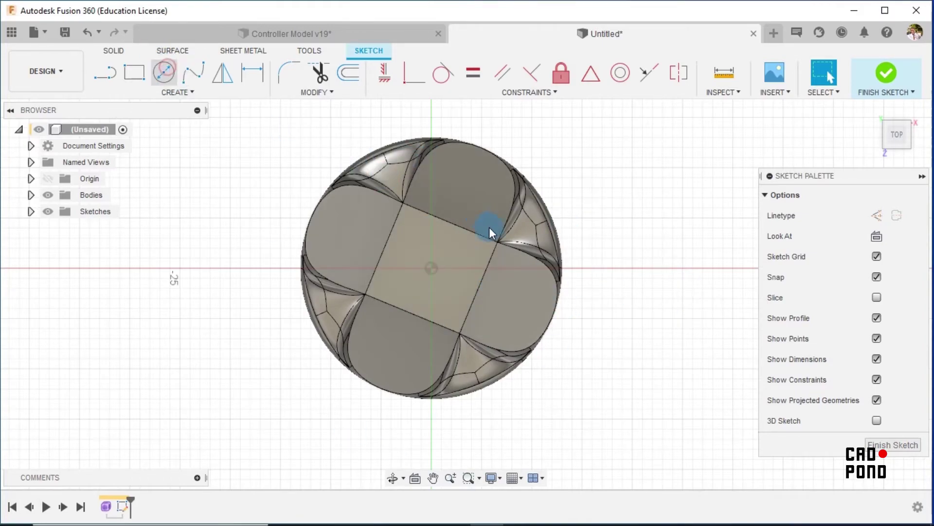
click(431, 268)
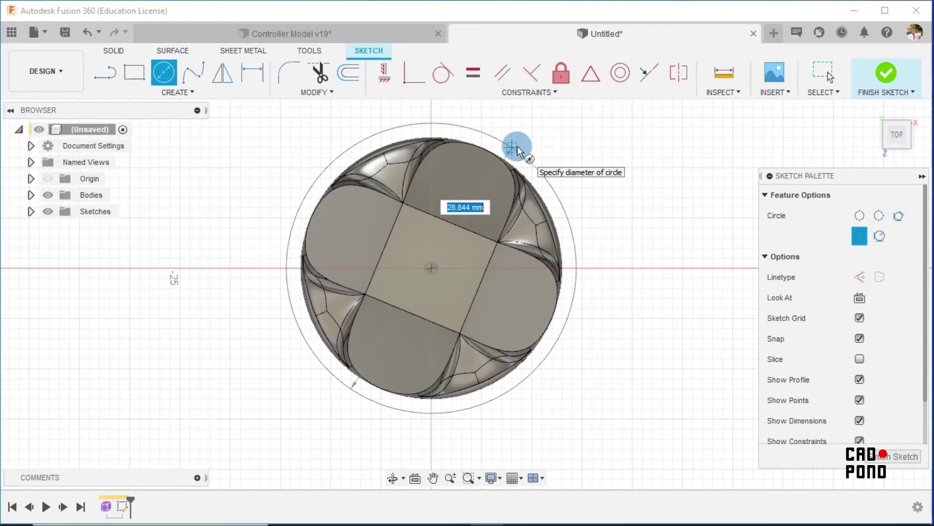
text(29)
key(Tab)
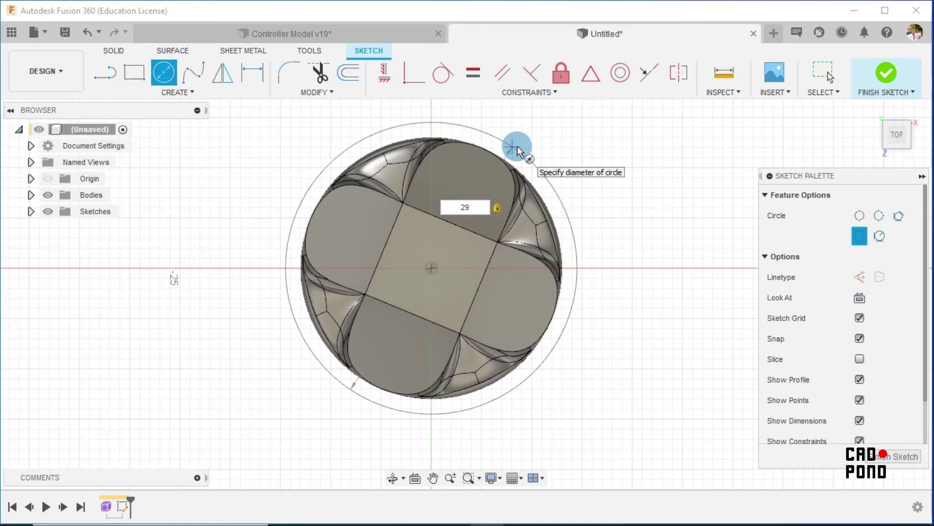
key(Return)
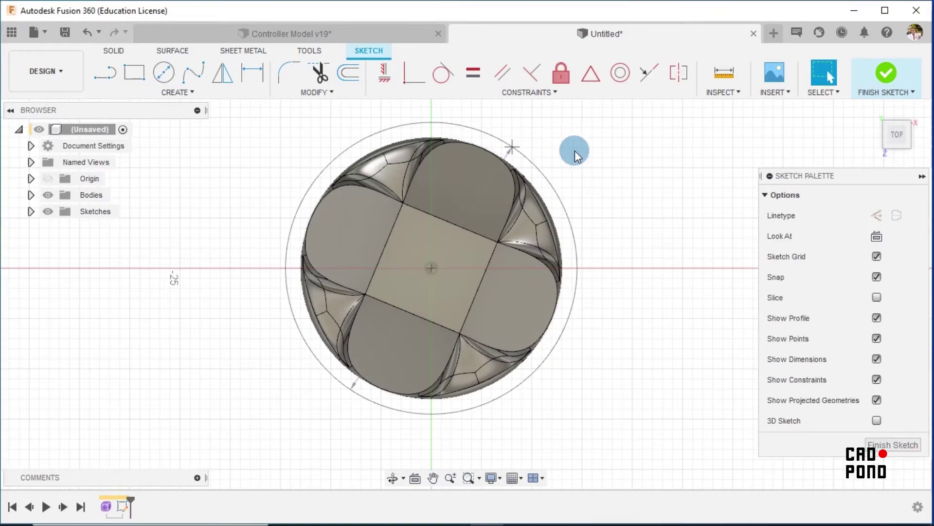
mouse_move(640, 290)
shift+middle_down()
mouse_move(617, 246)
mouse_move(621, 214)
mouse_move(643, 207)
shift+middle_up()
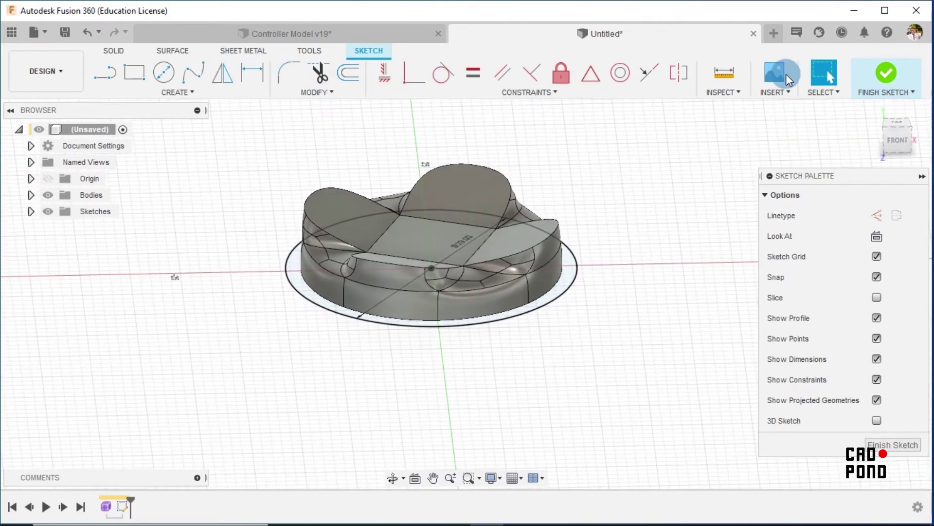
click(880, 80)
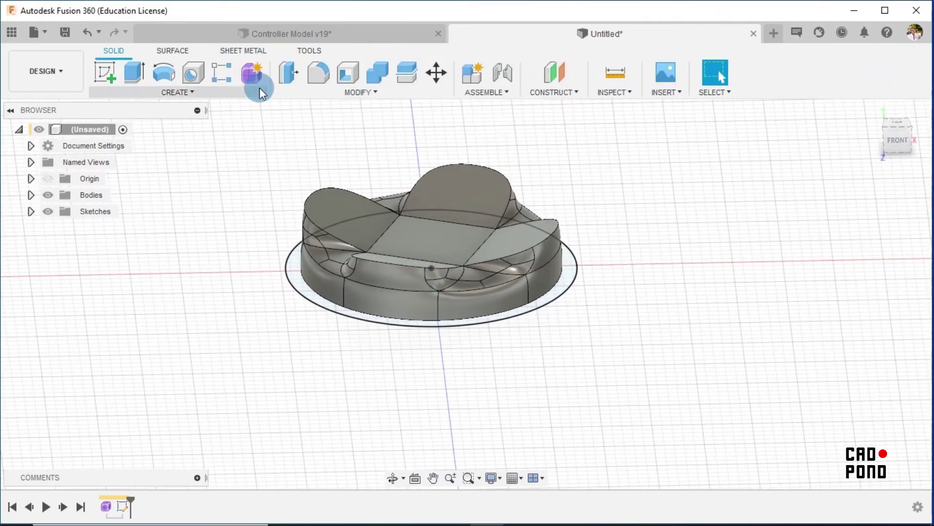
- Set up an upward Extrude of the circle by 1 mm with the Join operation, checking the controller reference image in the browser
click(133, 73)
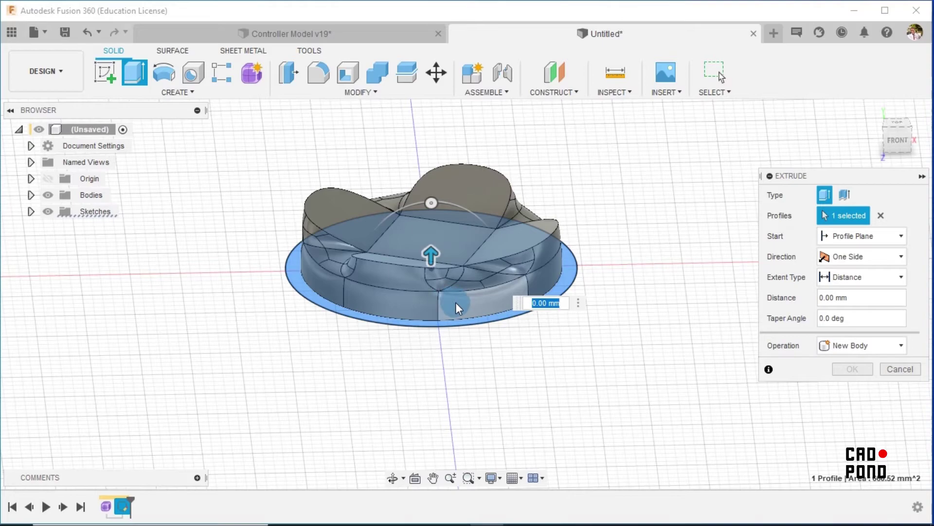
click(900, 136)
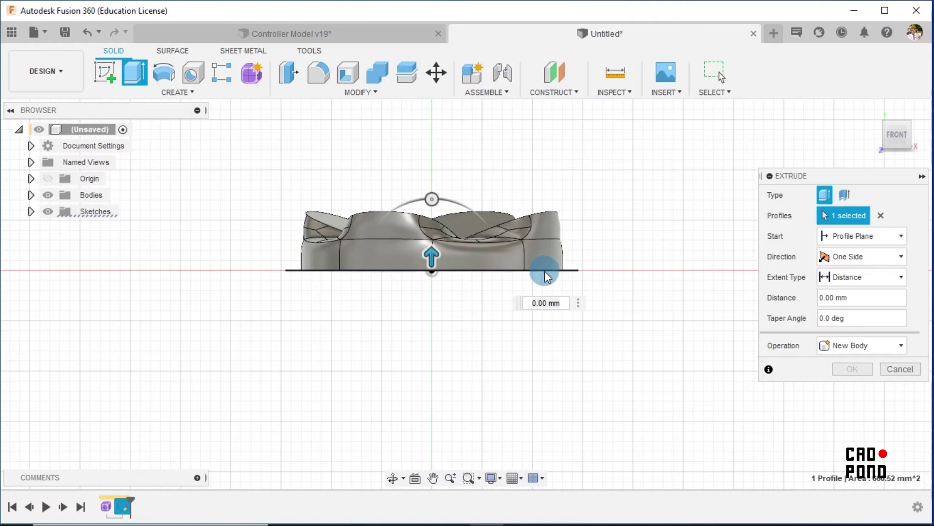
drag(430, 253, 436, 221)
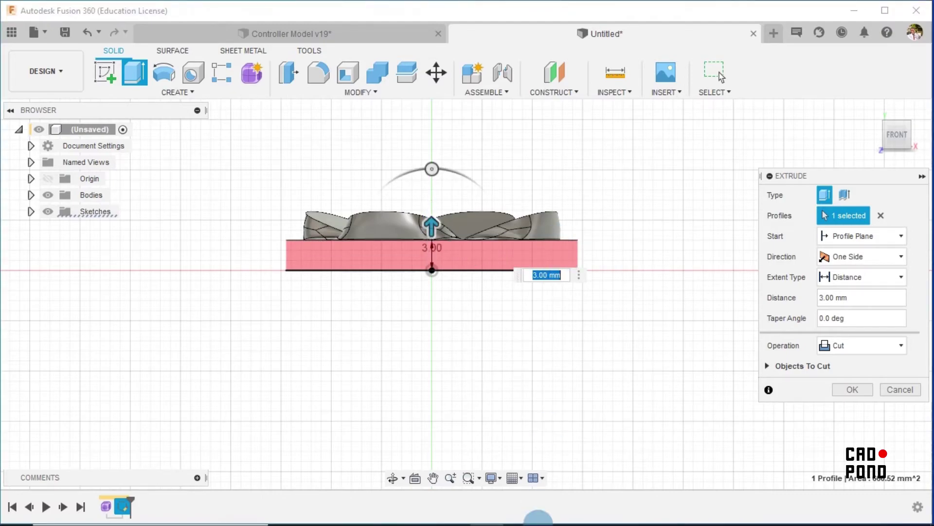
click(515, 518)
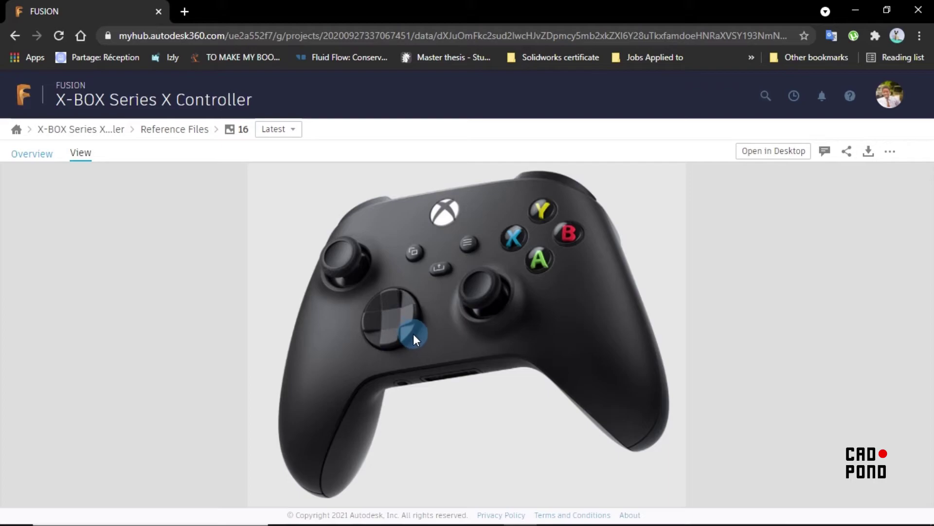
click(853, 11)
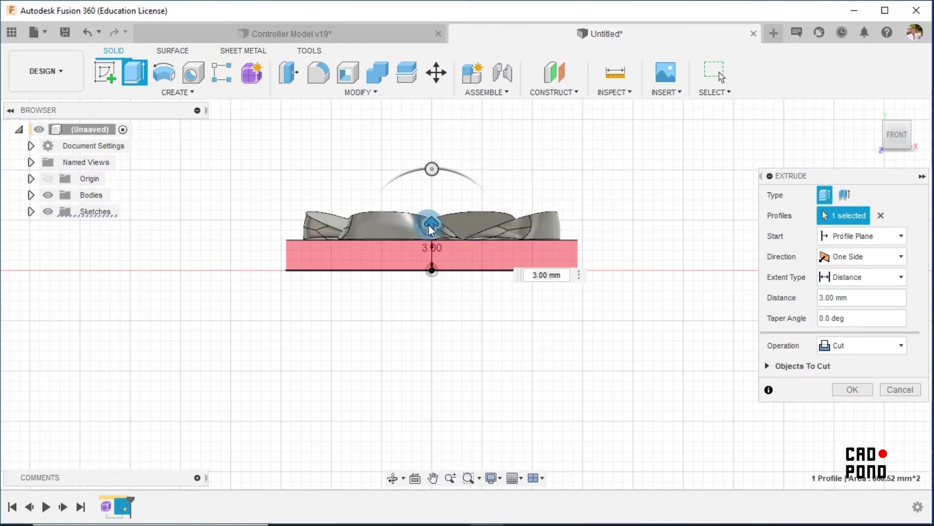
drag(432, 226, 428, 244)
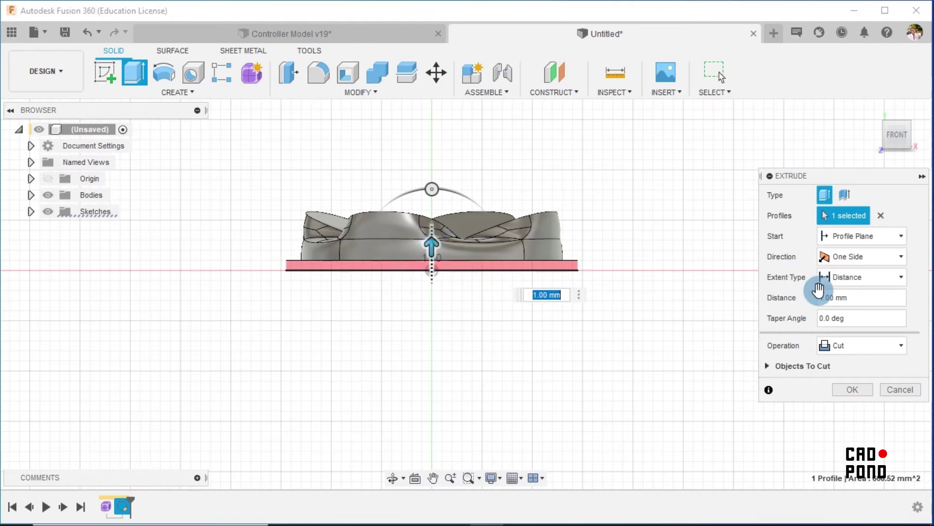
click(838, 345)
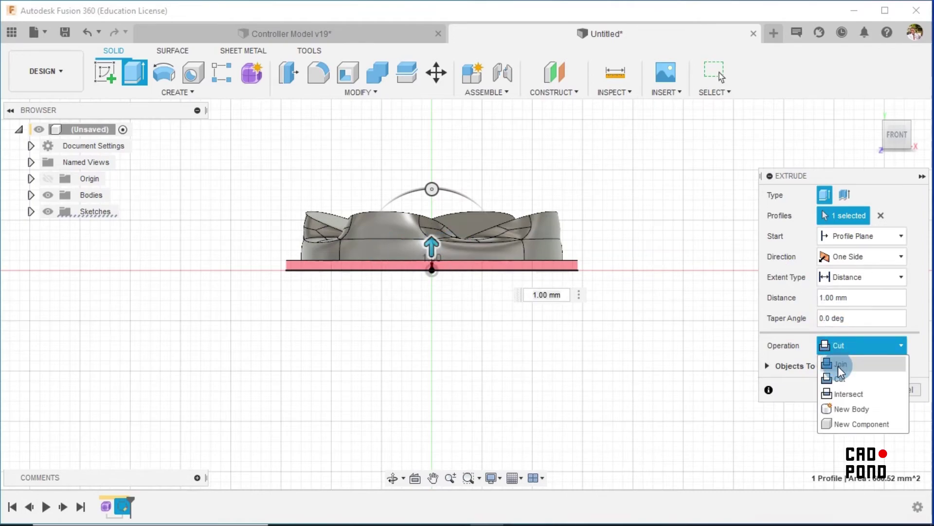
click(840, 364)
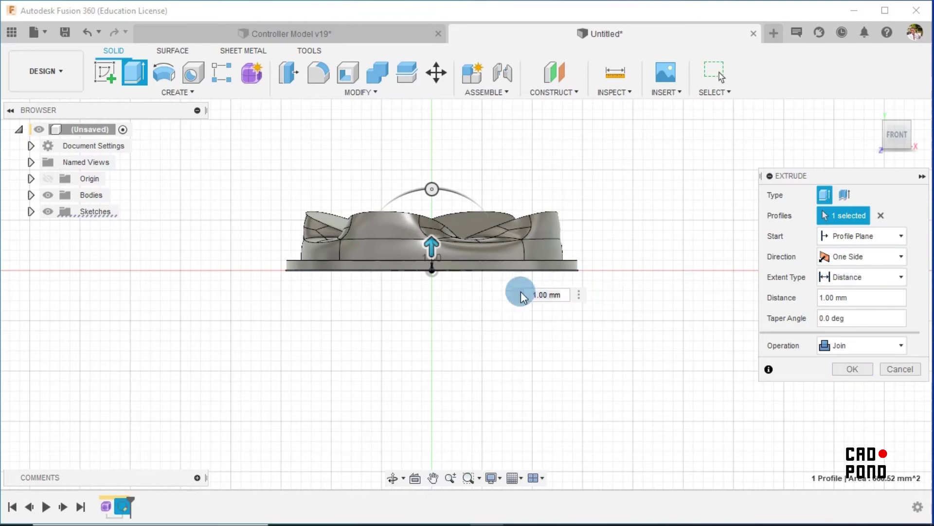
- Make the extrusion two-sided, 0.5 mm upward and 1 mm downward, and complete the base flange
click(841, 256)
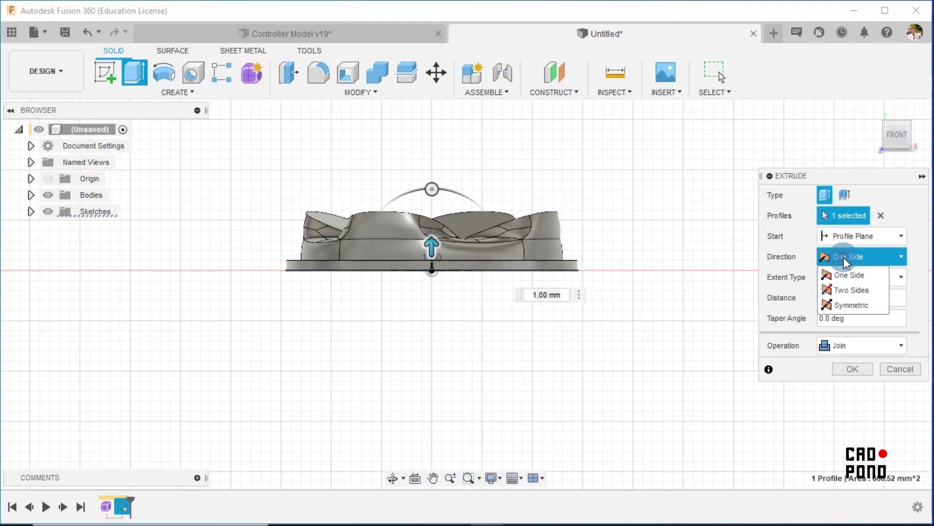
click(850, 290)
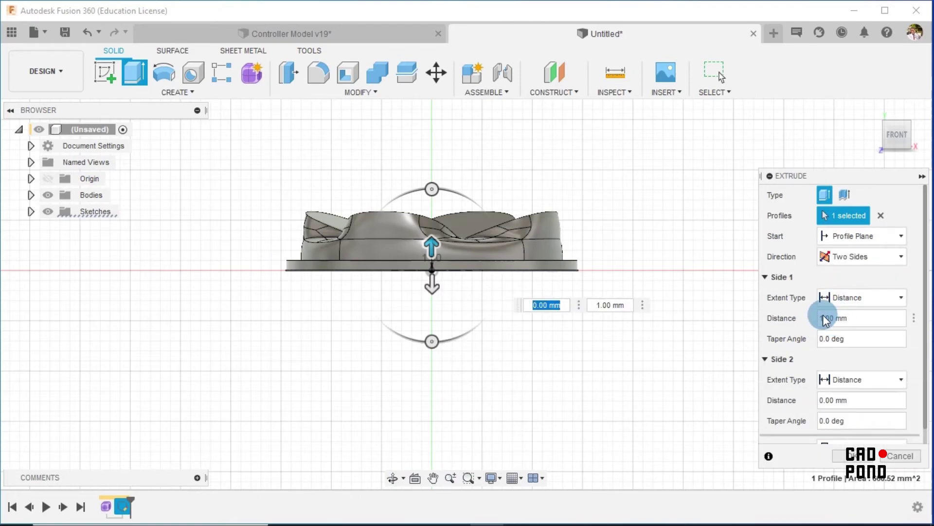
click(828, 319)
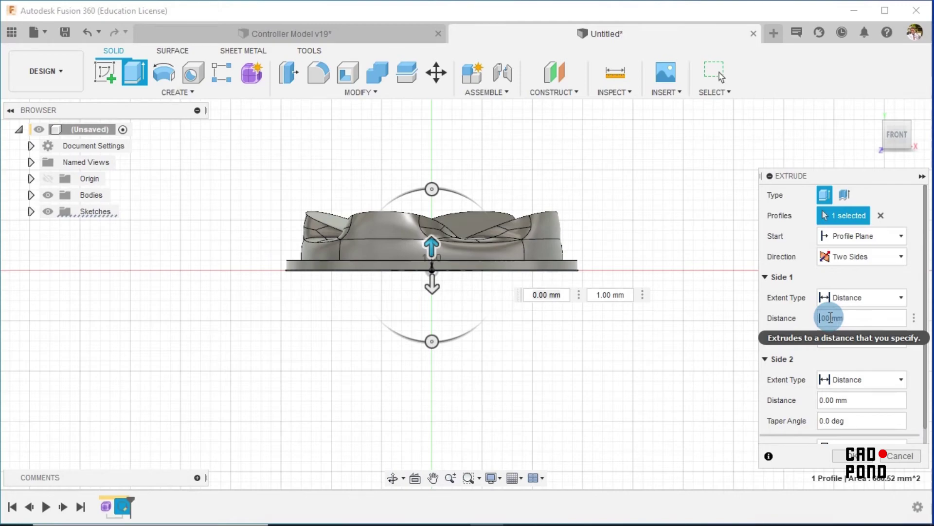
key(BackSpace)
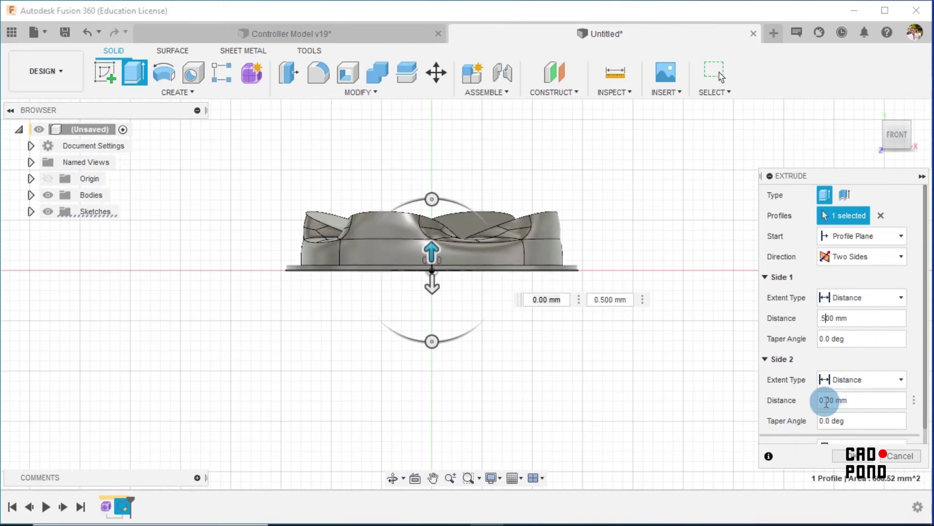
click(826, 406)
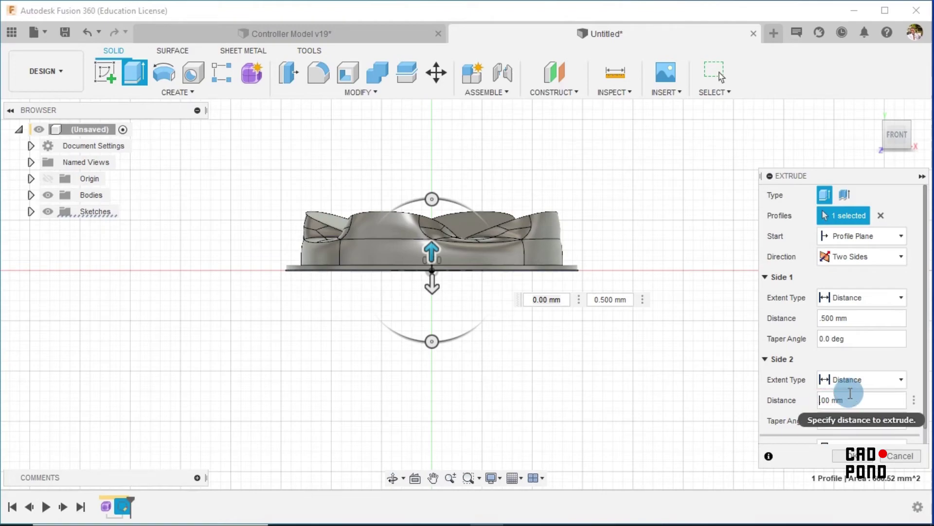
text(1)
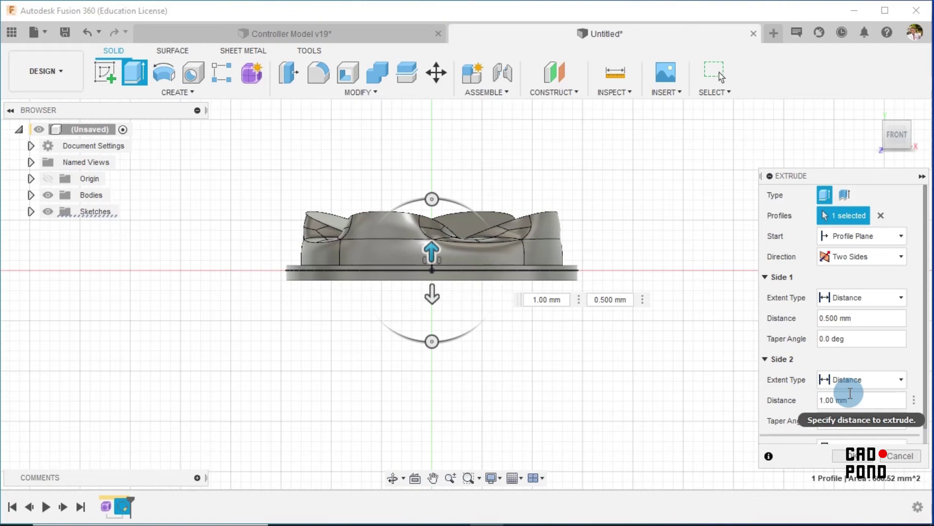
click(857, 455)
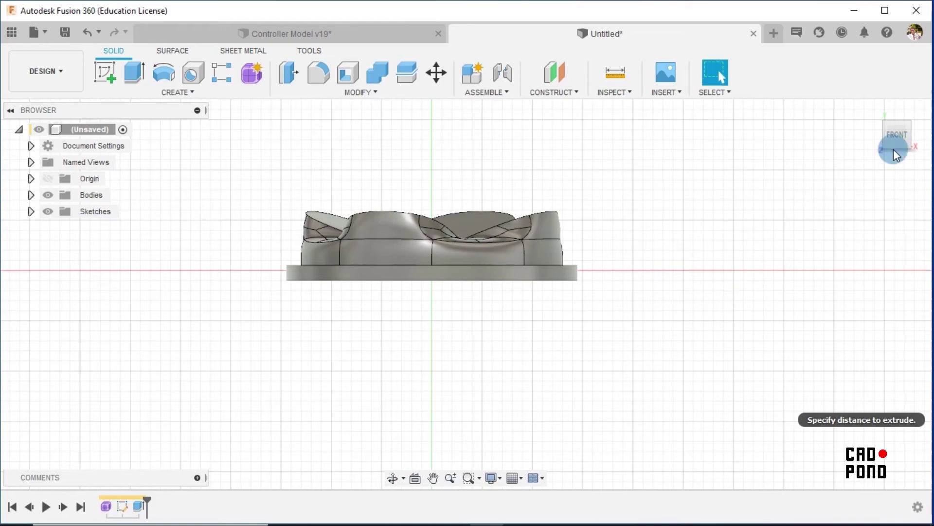
- Compare the flanged button with the controller reference image in the browser, and save the Fusion 360 design as Direction Button in the Buttons folder
click(879, 110)
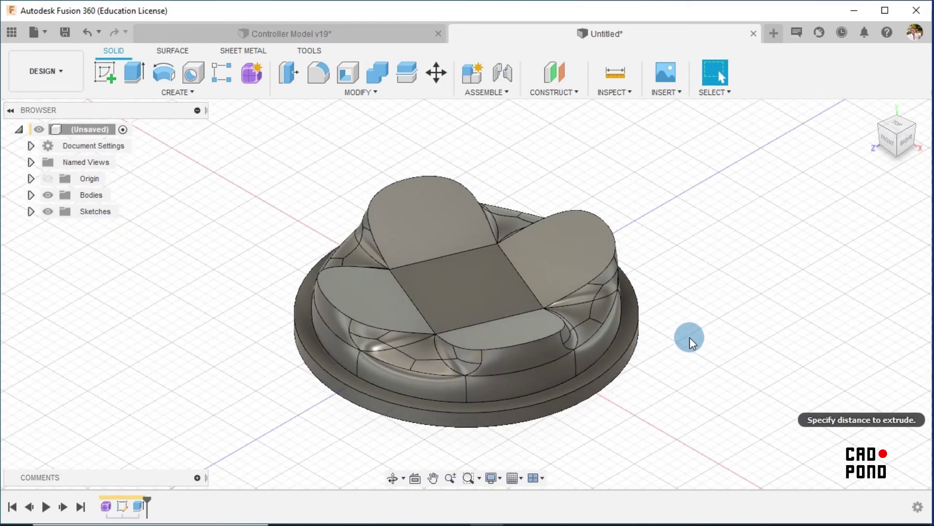
scroll(689, 341, down, 5)
mouse_move(690, 340)
shift+middle_down()
mouse_move(661, 375)
mouse_move(722, 327)
mouse_move(672, 353)
mouse_move(691, 336)
shift+middle_up()
click(876, 109)
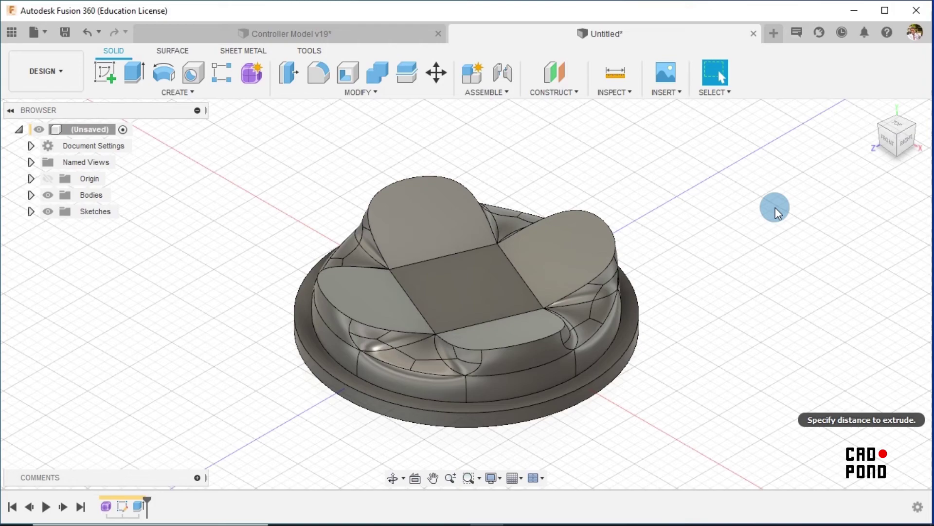
click(521, 511)
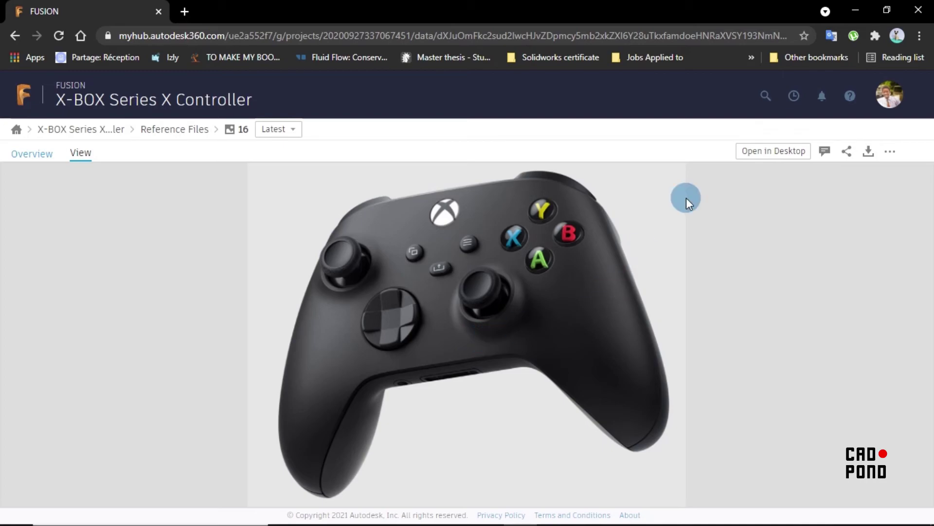
click(855, 12)
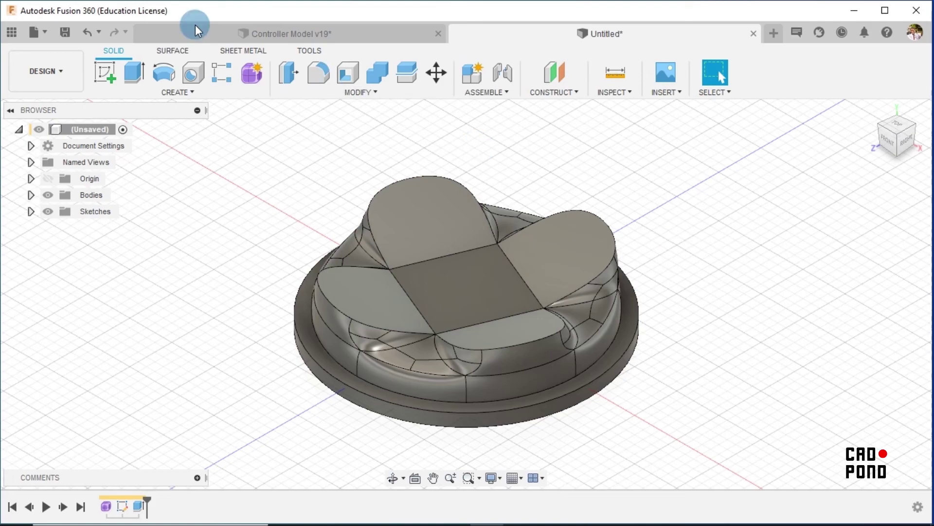
click(64, 32)
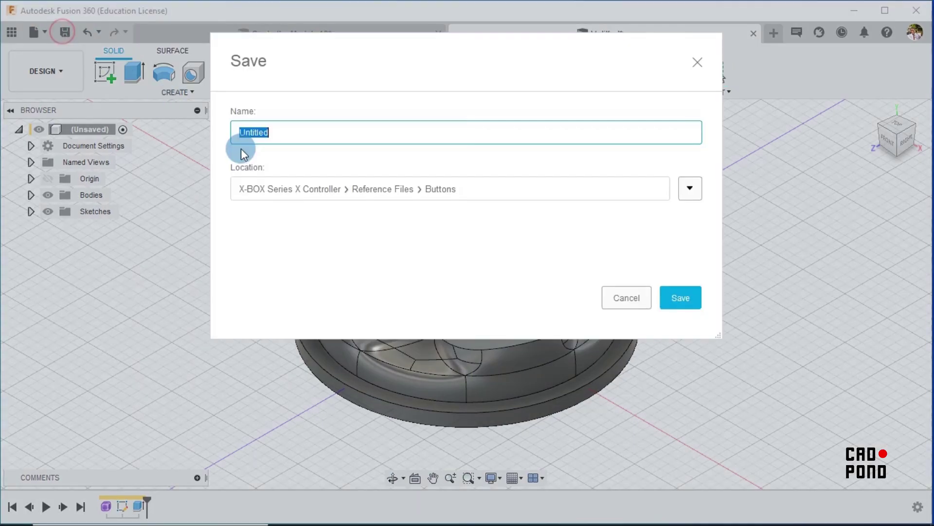
drag(246, 149, 266, 144)
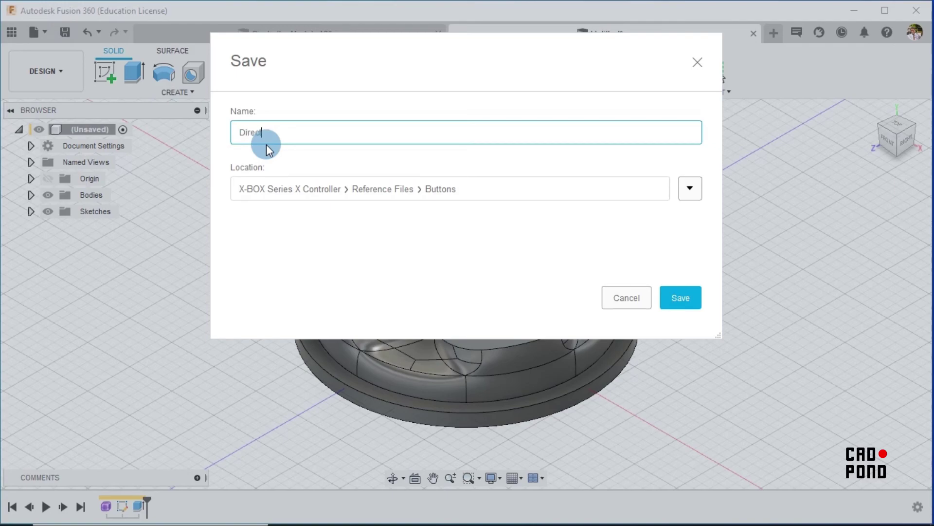
text(Direction Button)
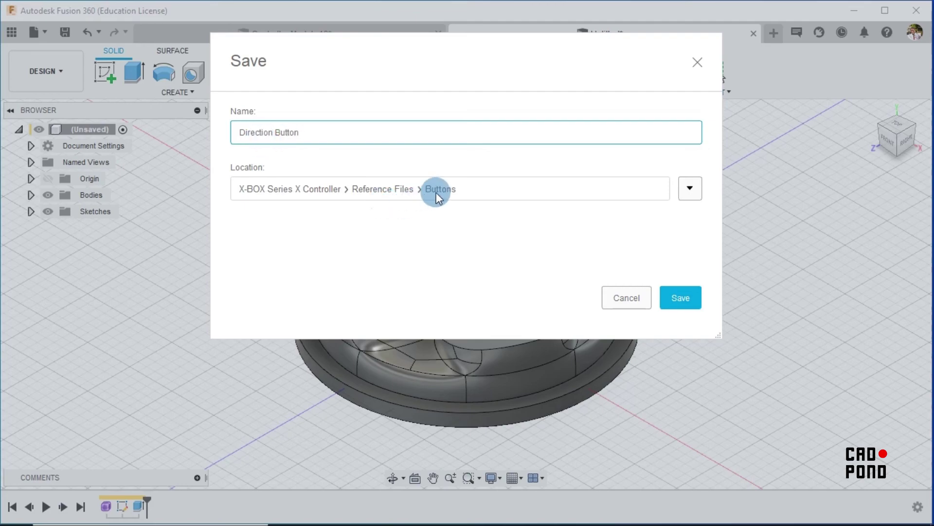
click(682, 304)
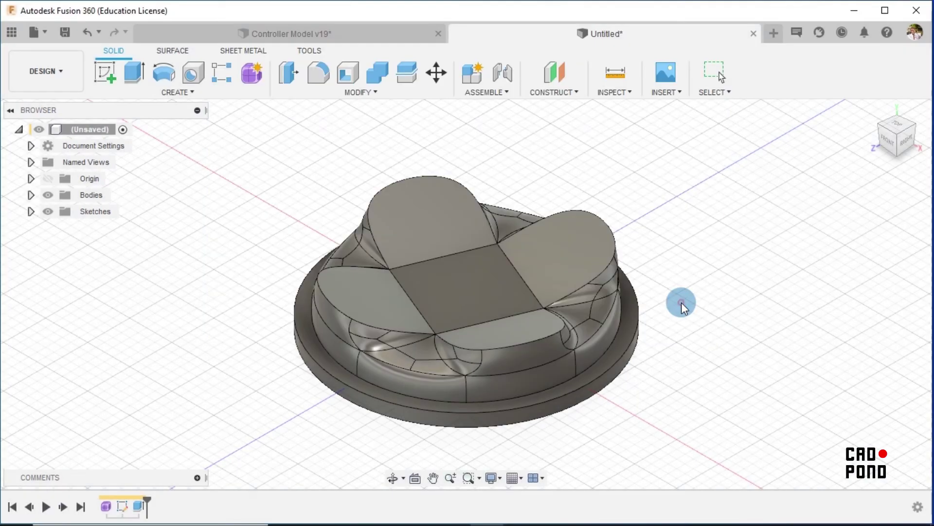